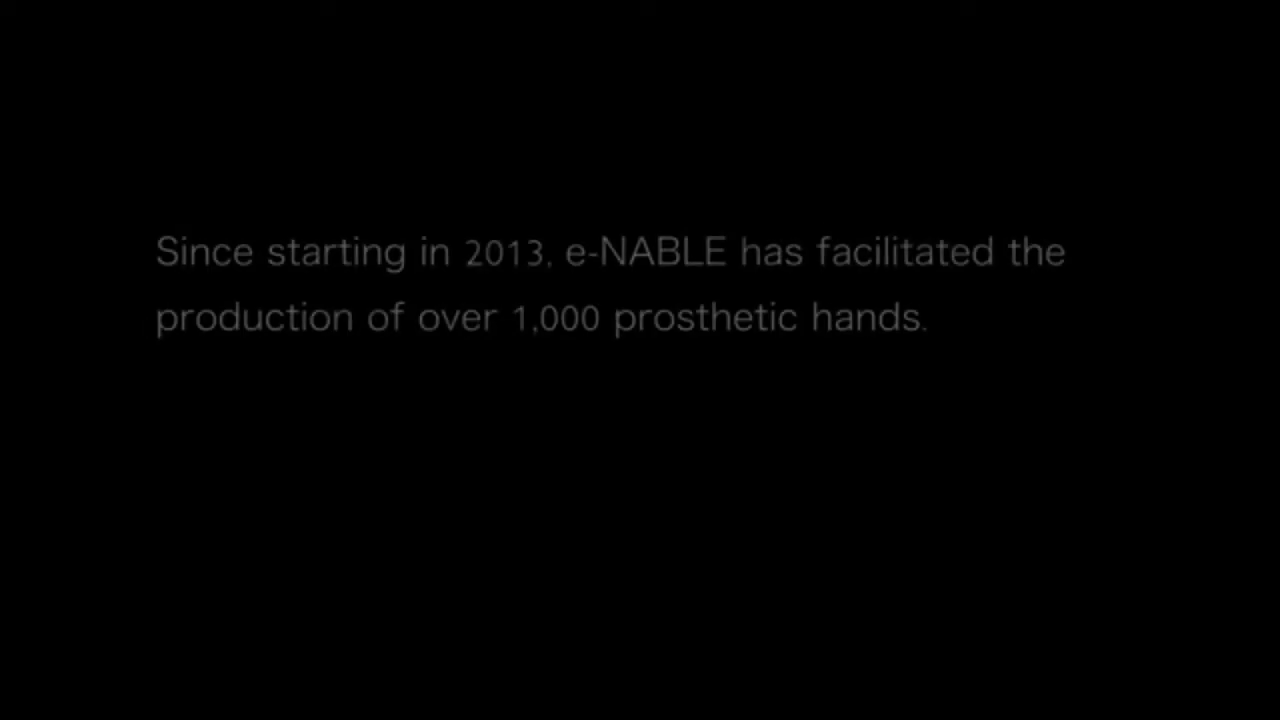
Step: Exit full screen on the prosthetic hands video and pause its playback
key(Escape)
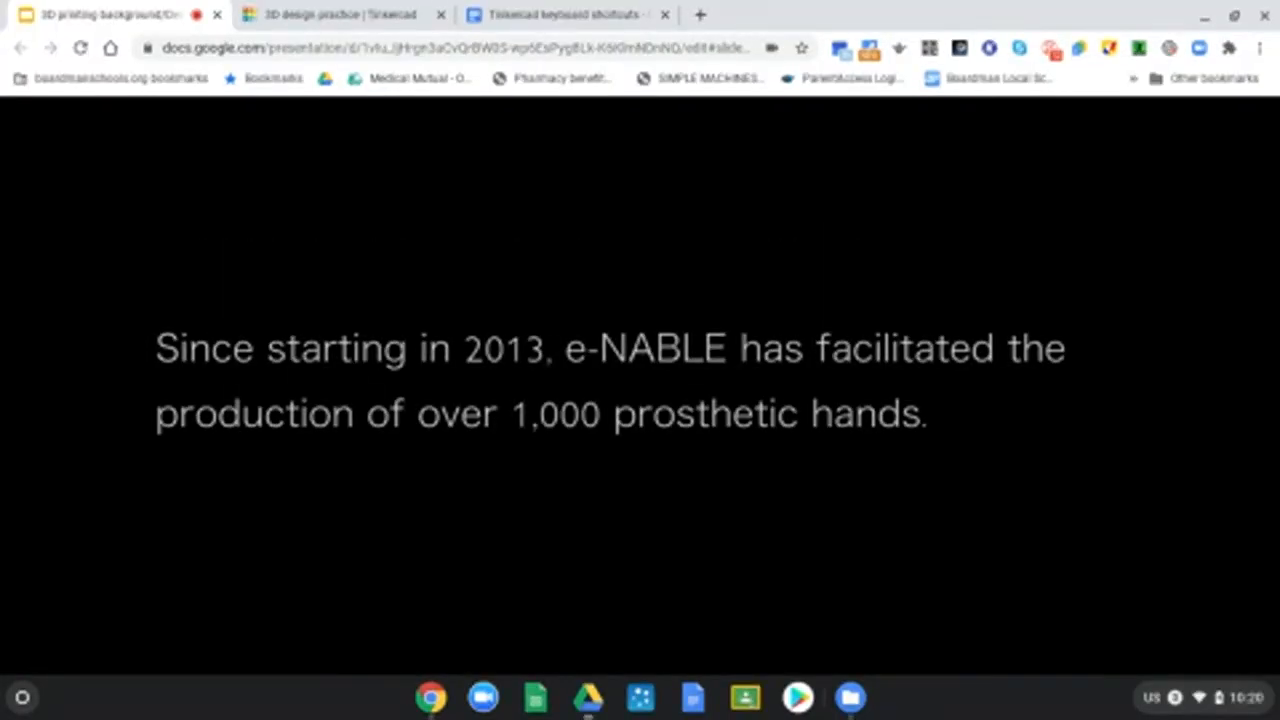
key(Escape)
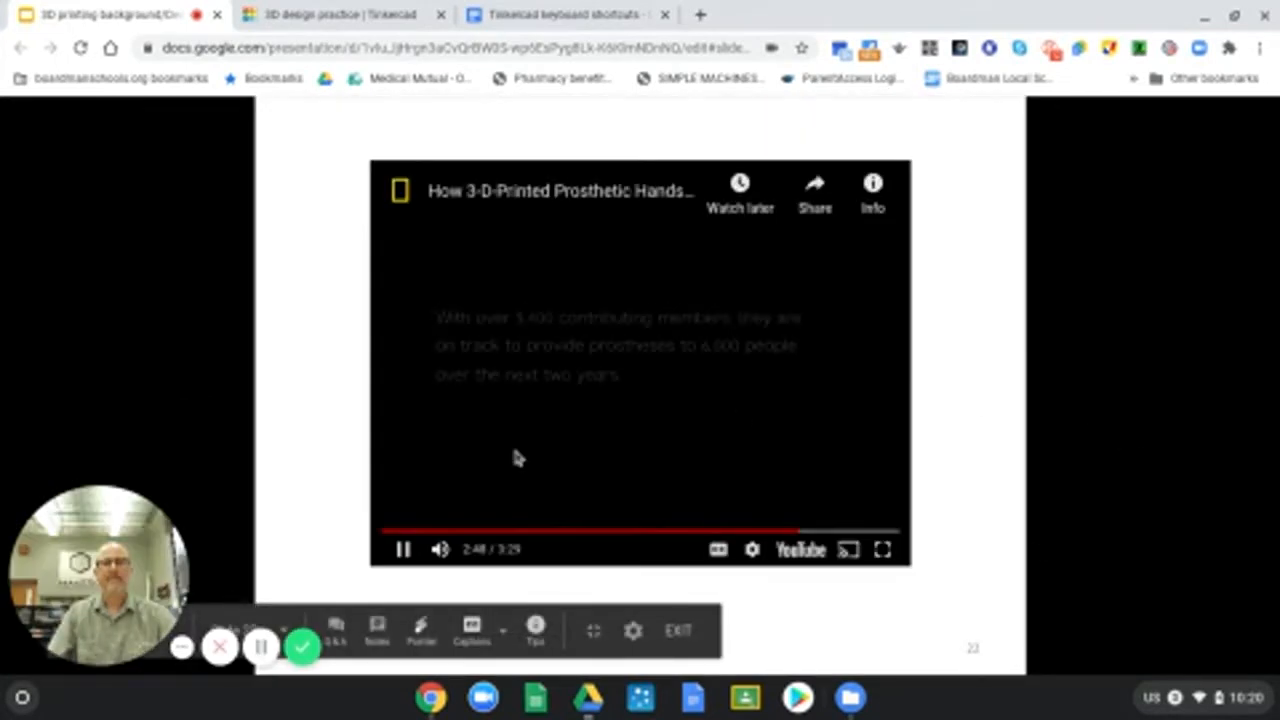
click(403, 550)
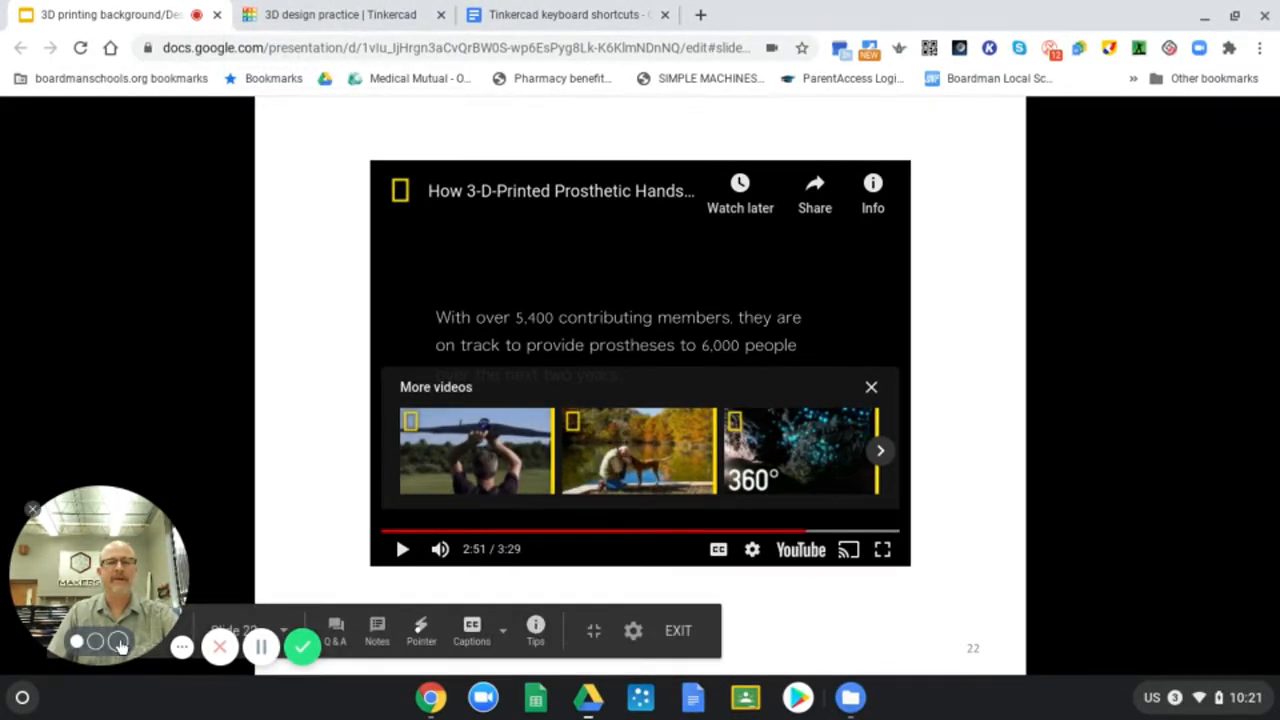
click(118, 642)
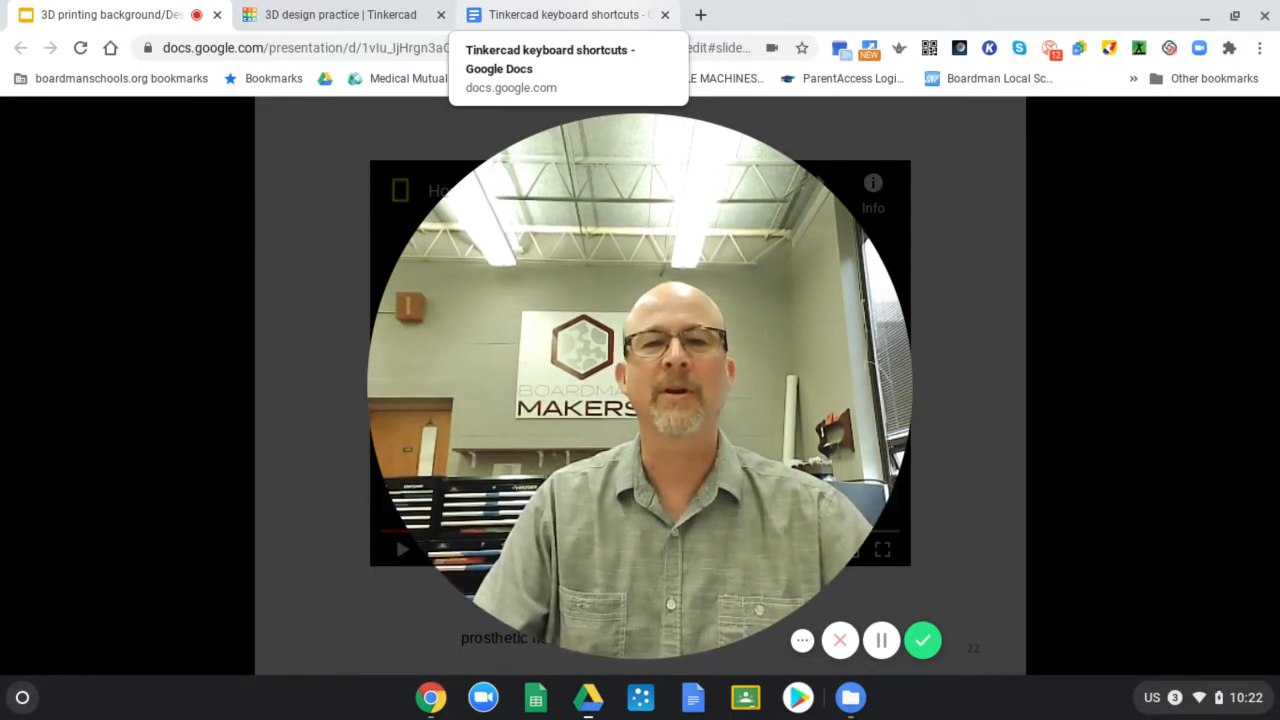
mouse_move(557, 300)
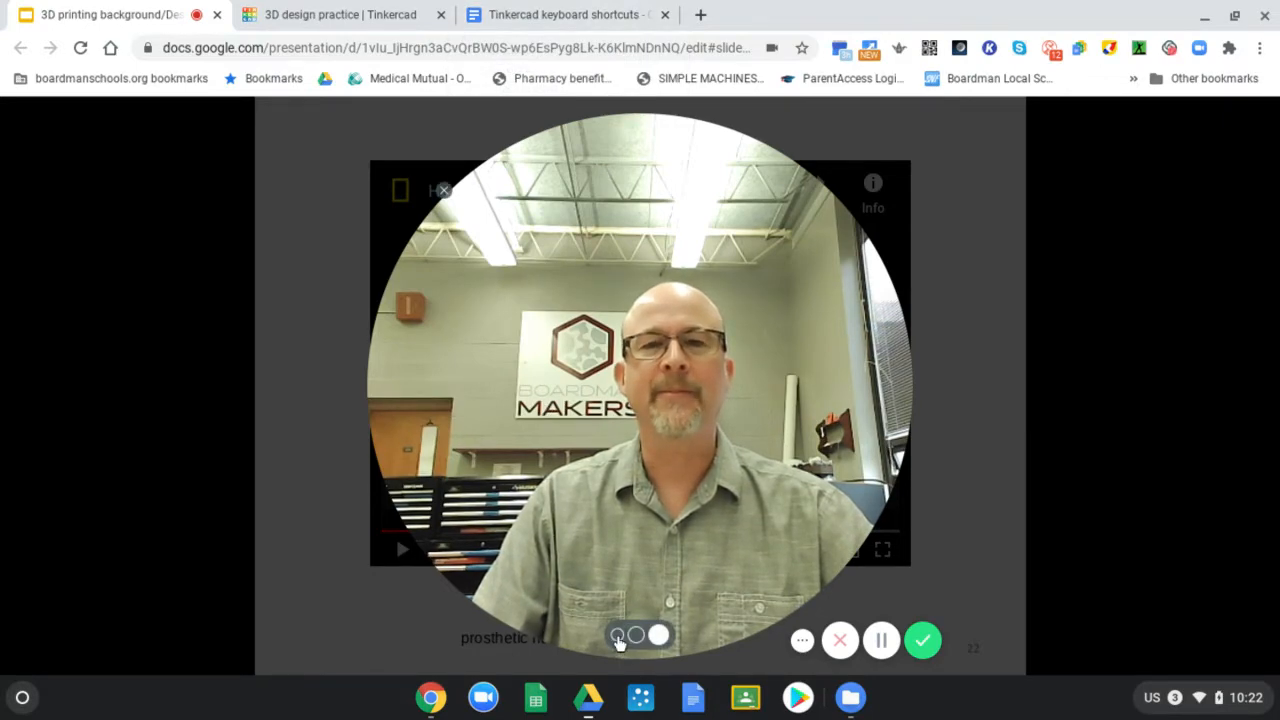
click(617, 636)
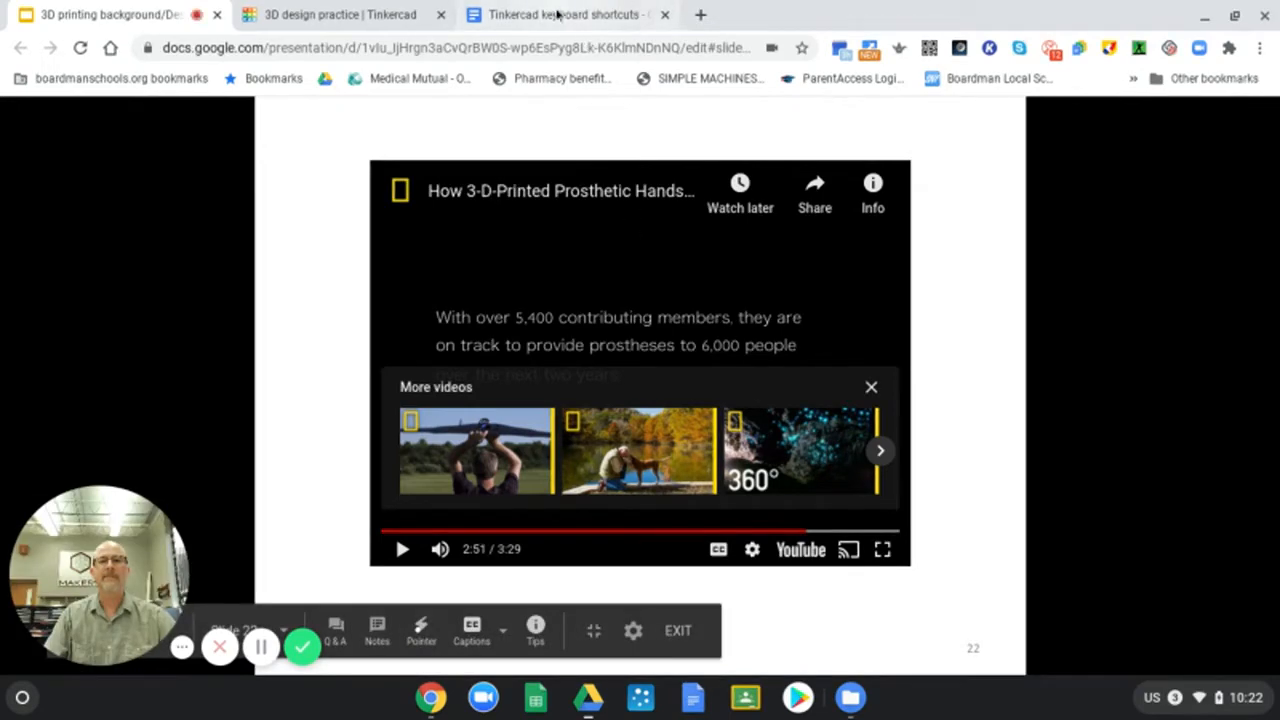
Step: Switch to the Tinkercad practice design and examine the H shape on the red plate up close
click(339, 14)
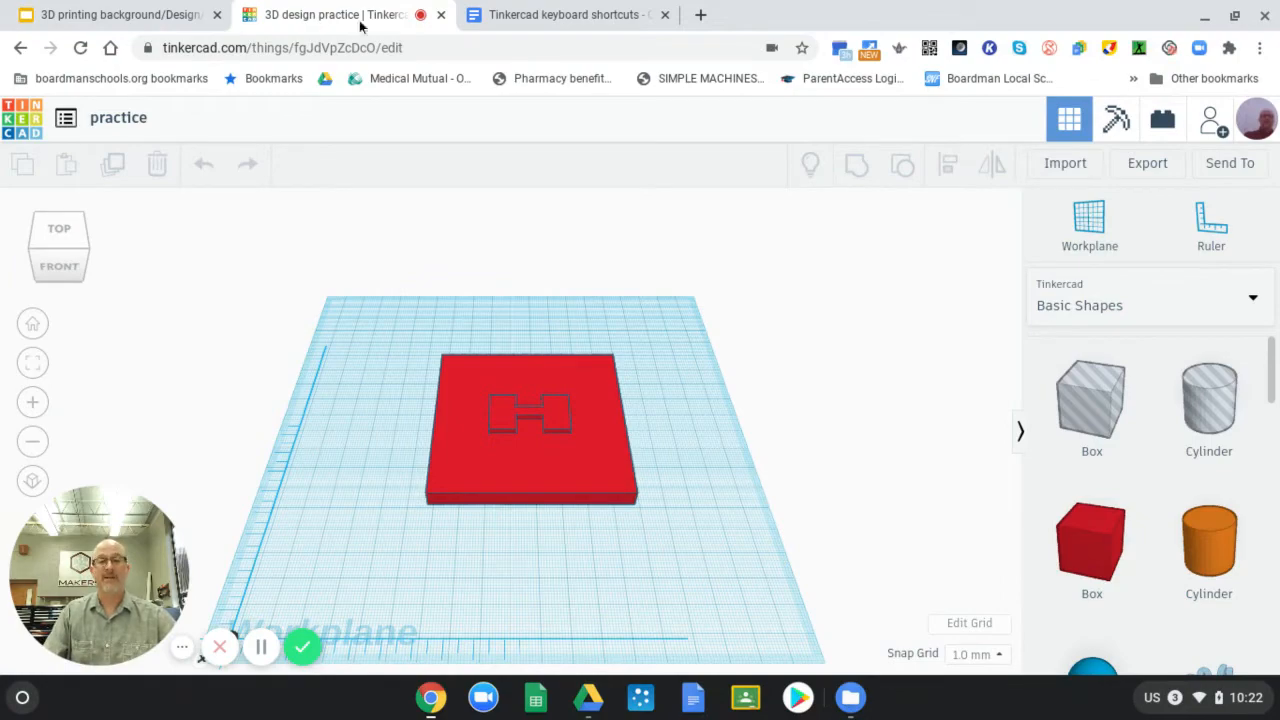
scroll(542, 482, up, 5)
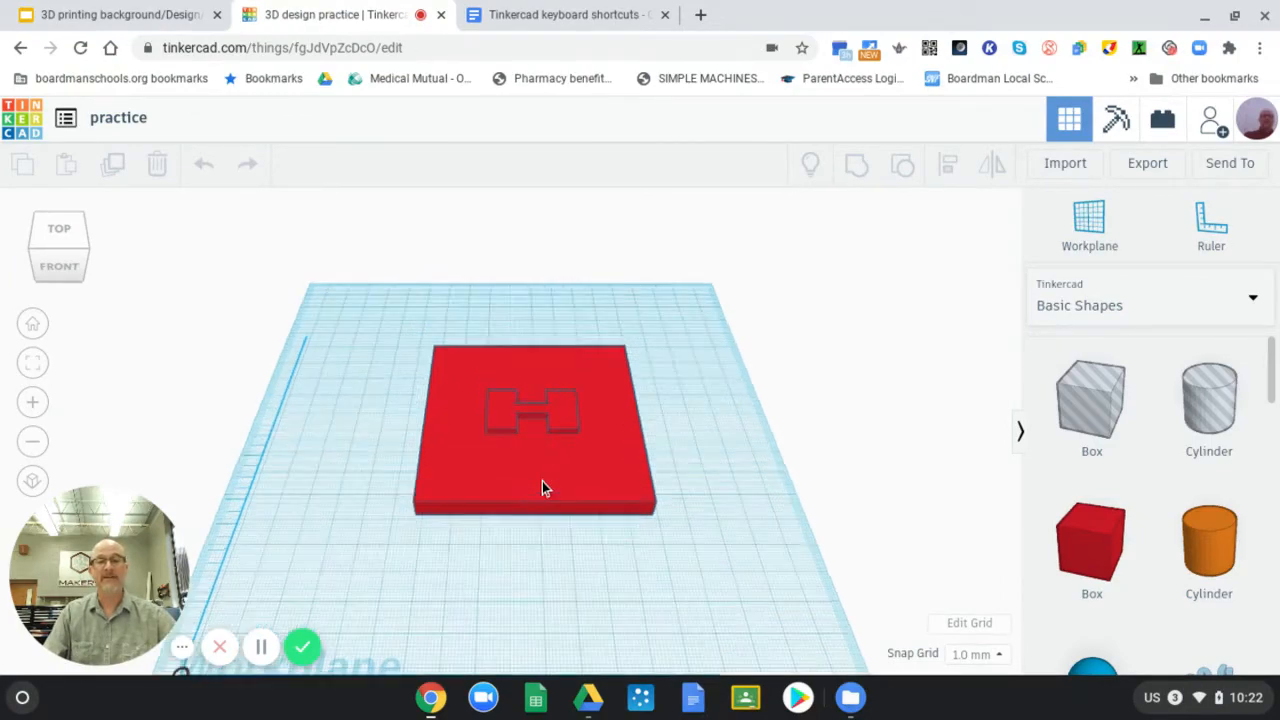
scroll(553, 476, up, 3)
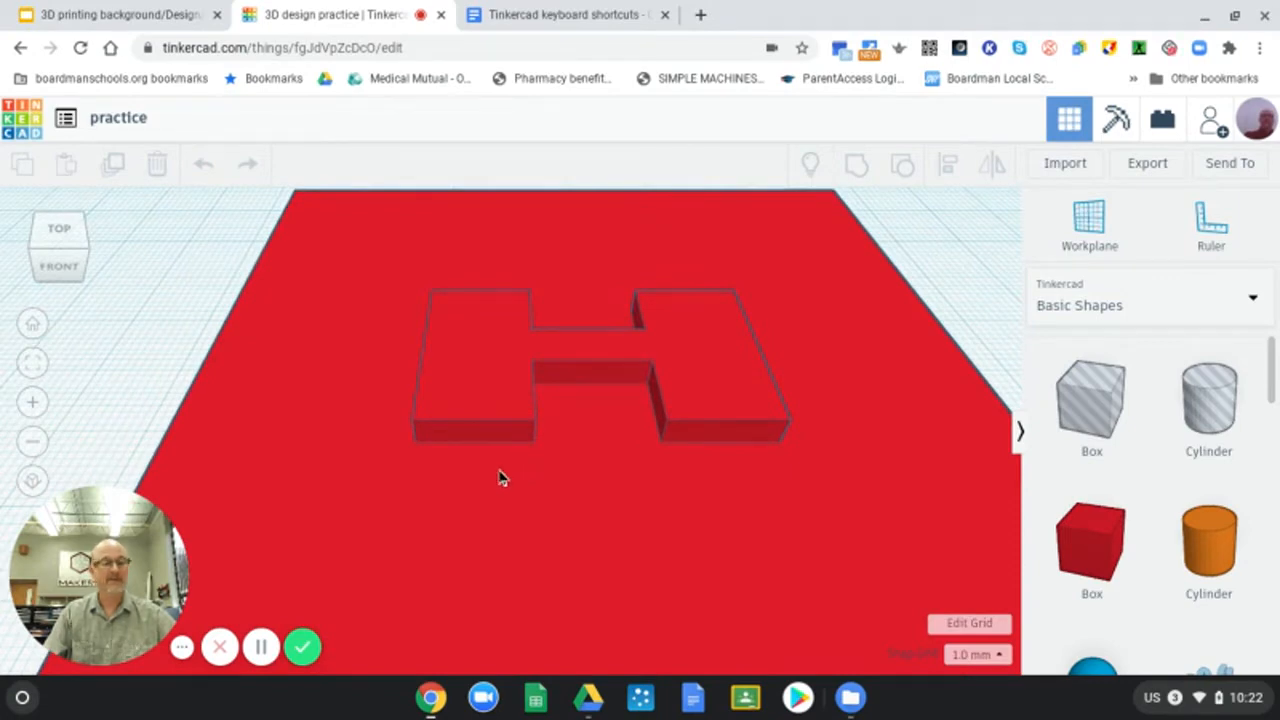
scroll(499, 471, down, 8)
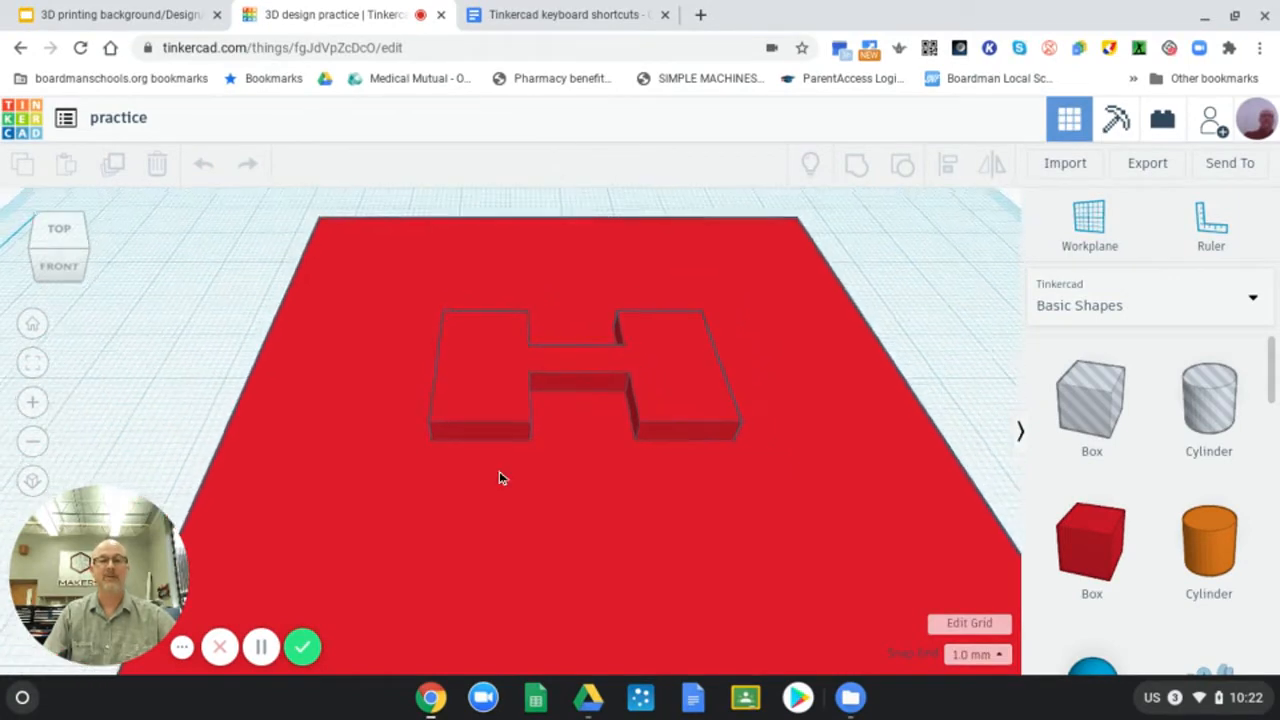
scroll(499, 471, down, 4)
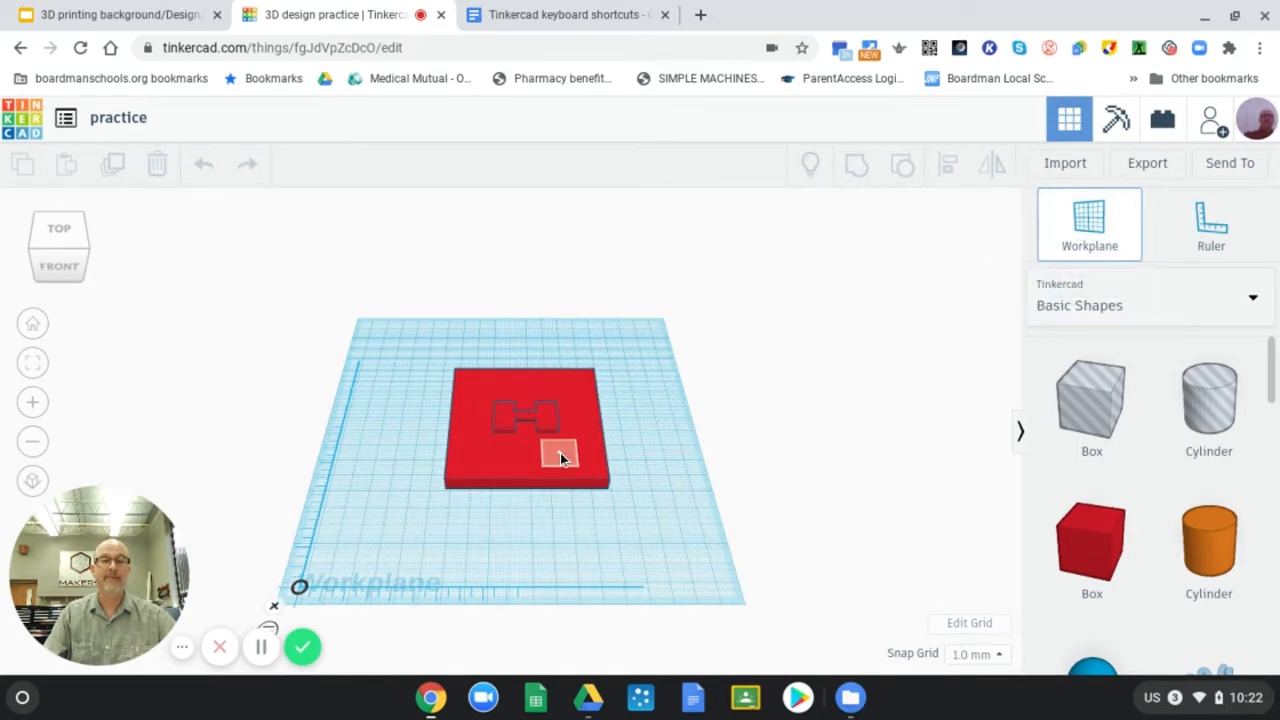
Step: Place a temporary workplane on the red plate's top face, and return the workplane to the base grid
click(560, 457)
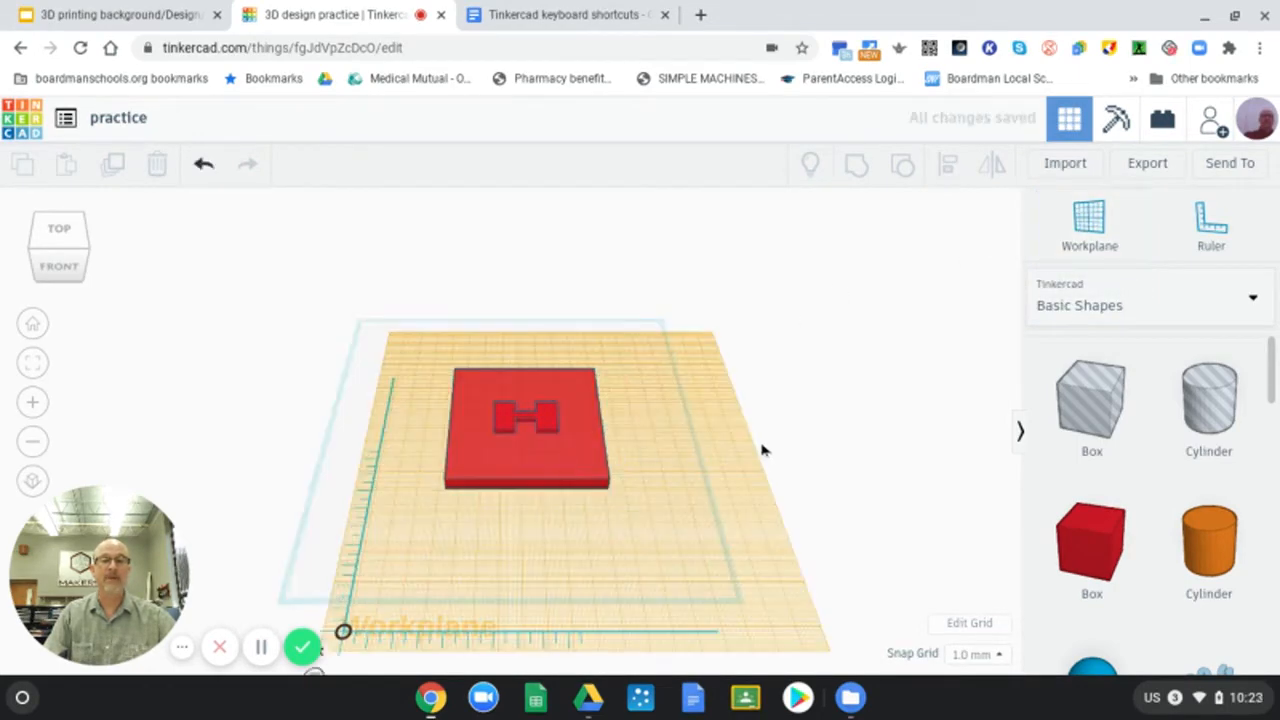
mouse_move(760, 449)
right_down()
mouse_move(720, 395)
mouse_move(720, 357)
mouse_move(746, 449)
mouse_move(766, 423)
mouse_move(753, 440)
right_up()
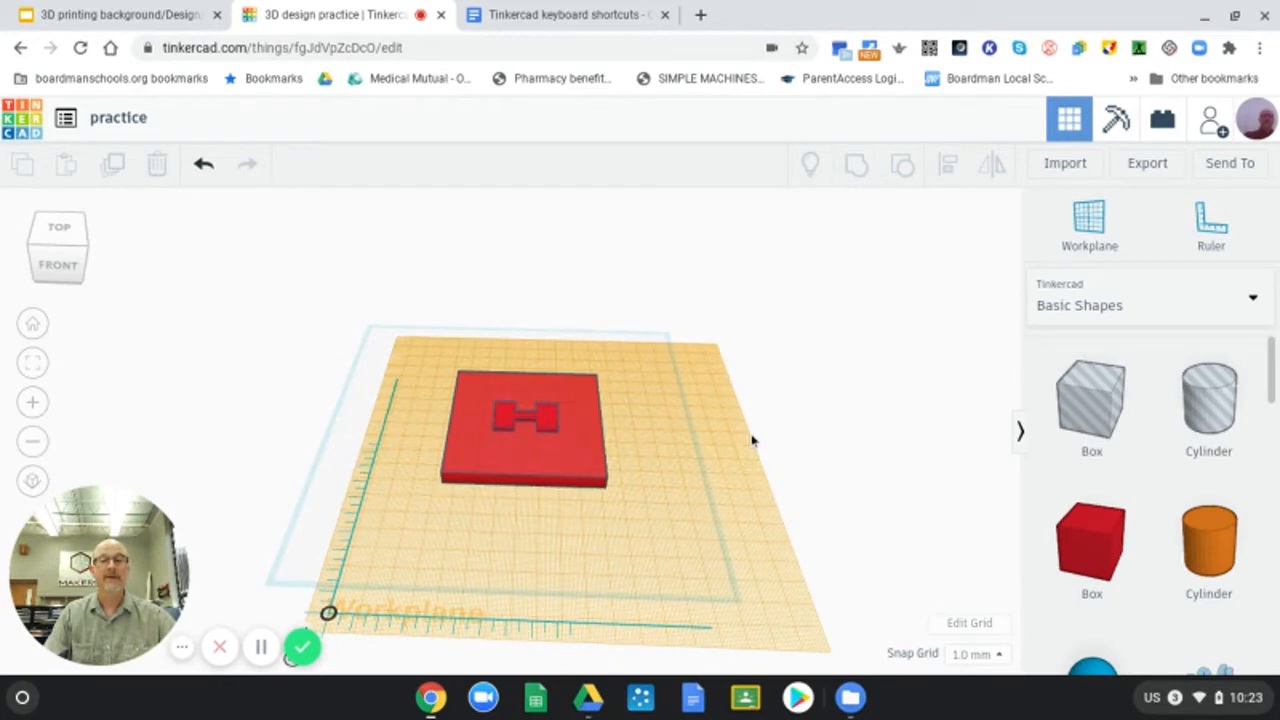
click(1089, 225)
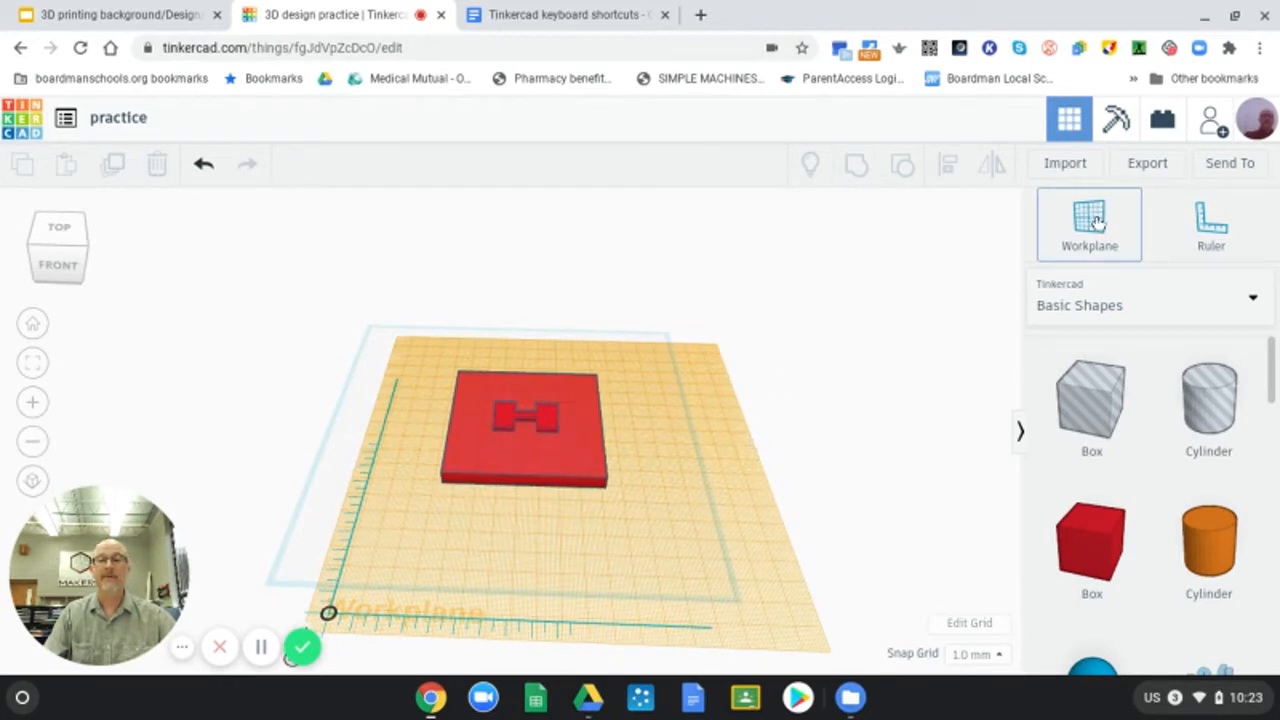
click(708, 377)
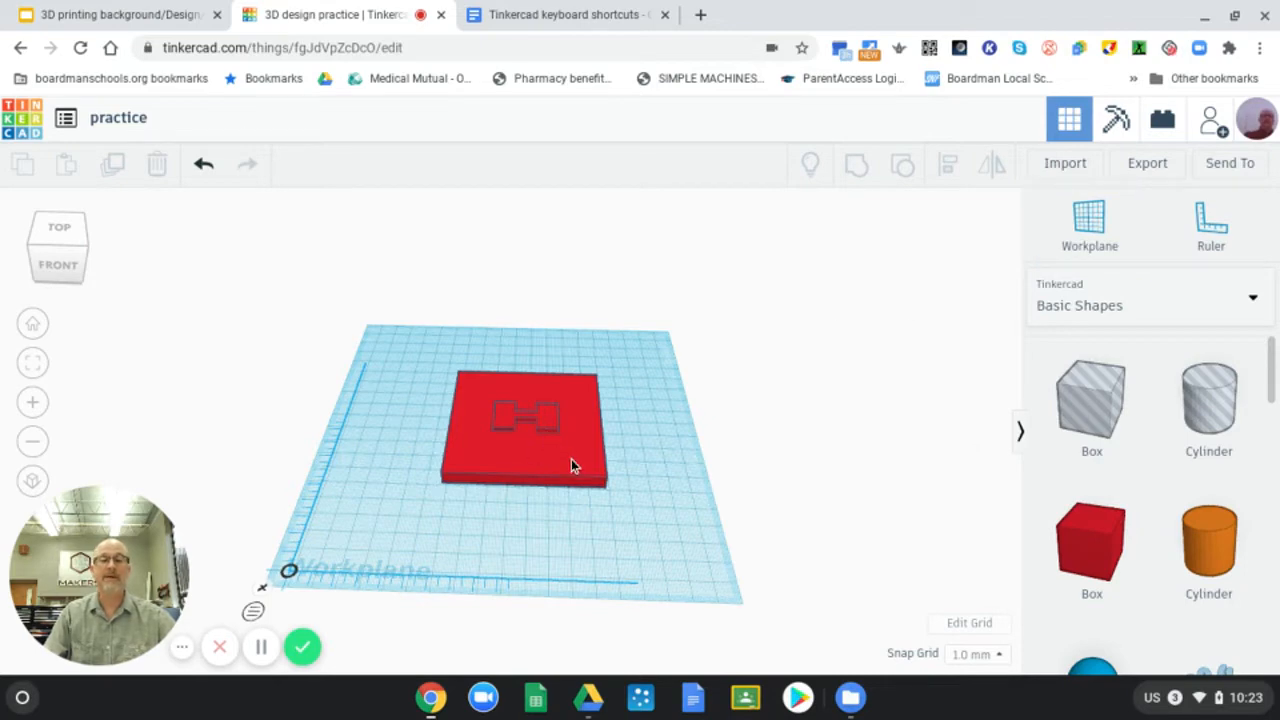
Step: Move the red plate with the H slightly toward the front-left of the workplane
scroll(574, 468, up, 3)
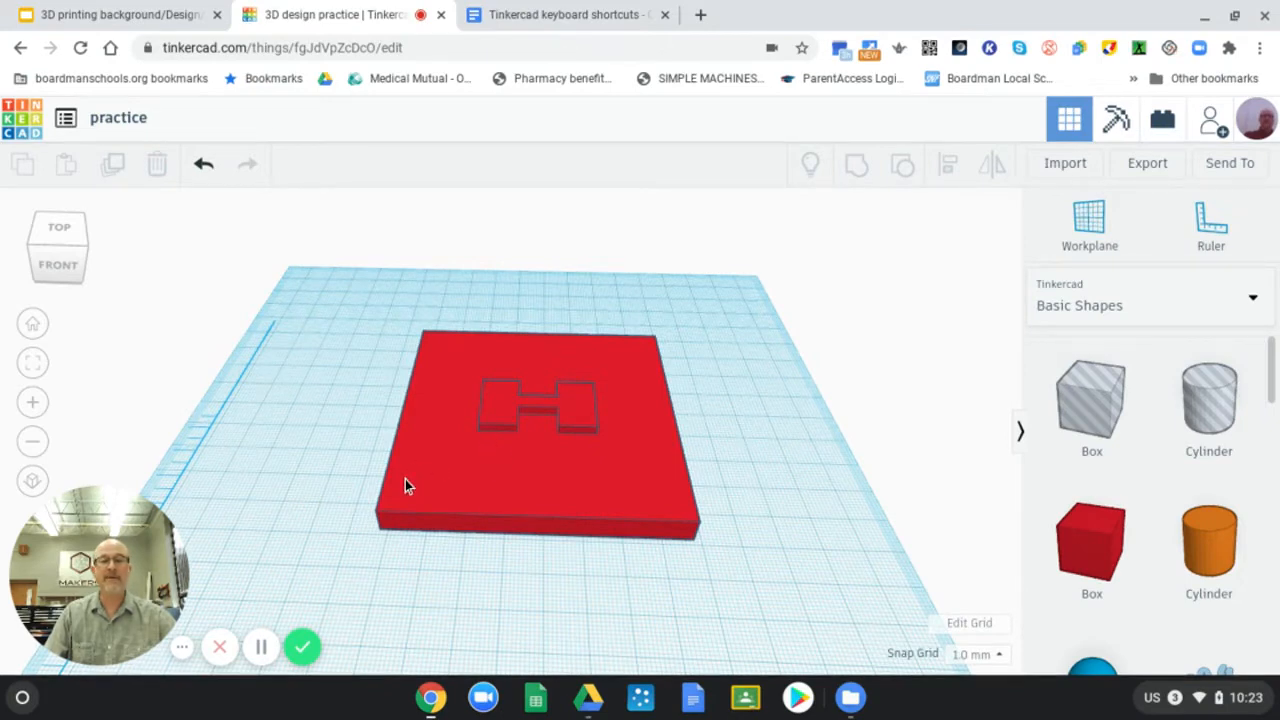
drag(494, 467, 460, 485)
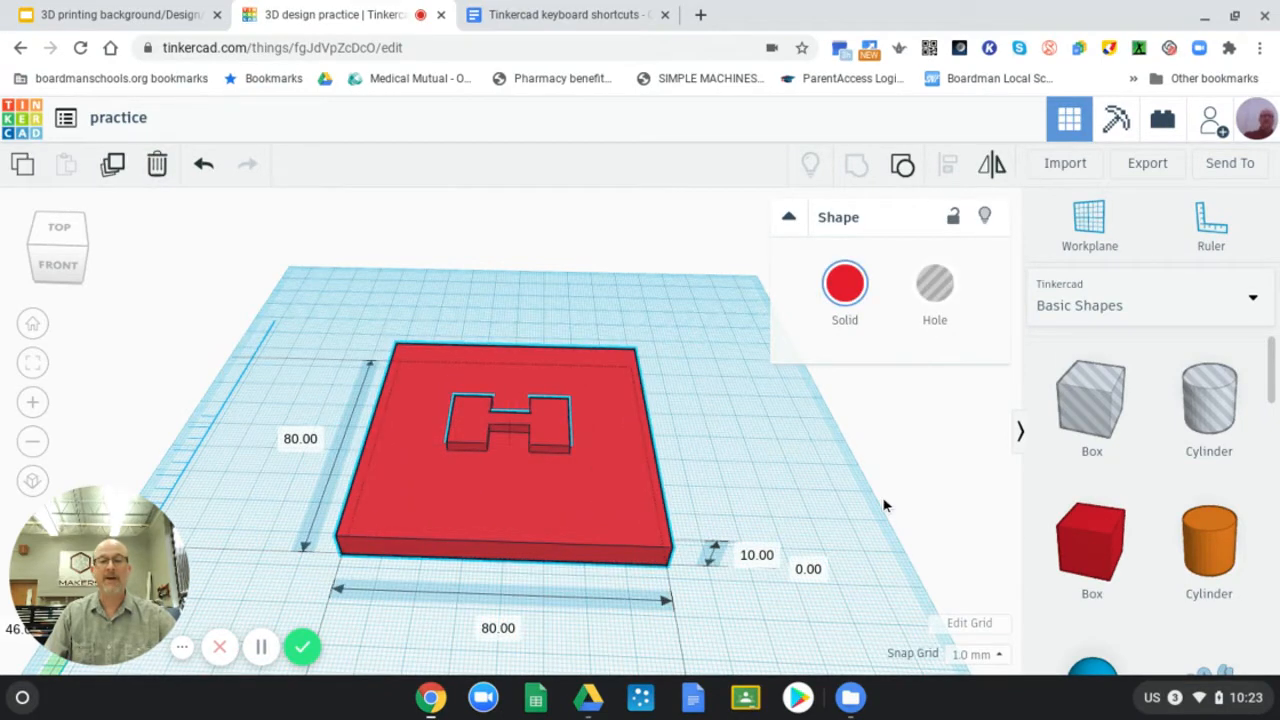
mouse_move(745, 504)
right_down()
mouse_move(750, 455)
mouse_move(715, 535)
mouse_move(771, 523)
mouse_move(755, 527)
right_up()
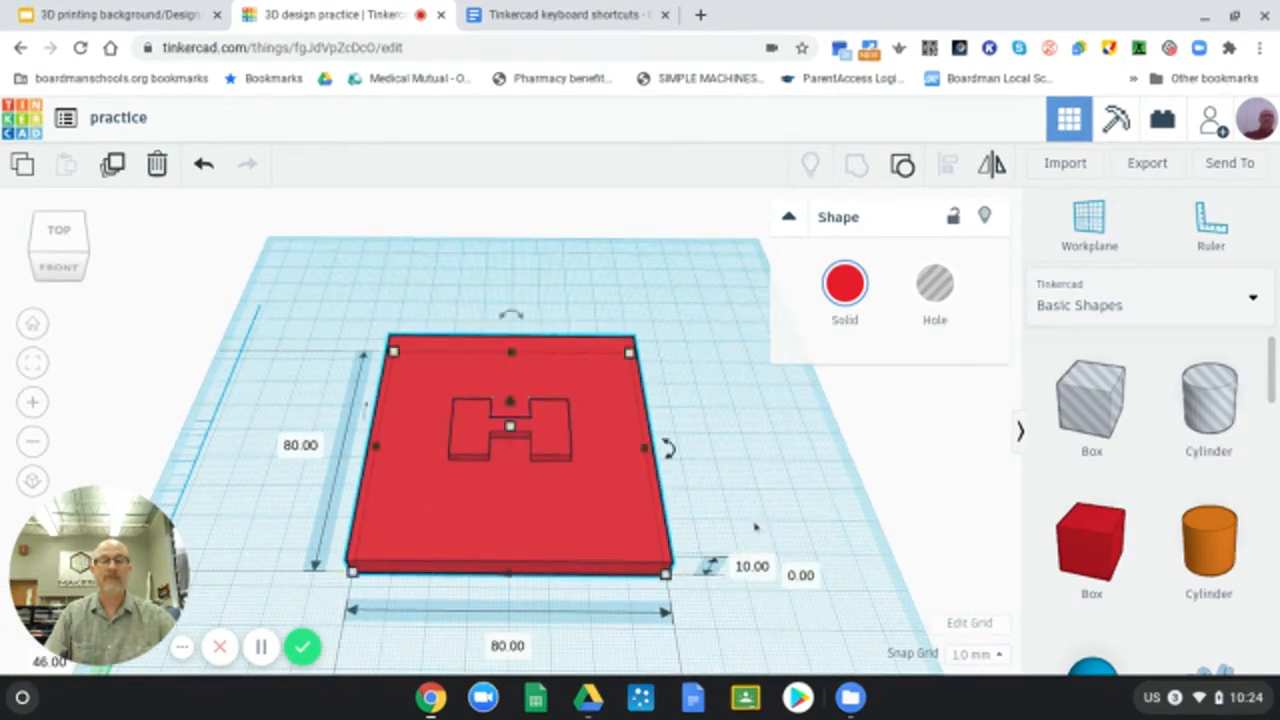
Step: Place a cylinder hole on the workplane beside the red plate's back right corner and collapse its shape settings
click(1213, 405)
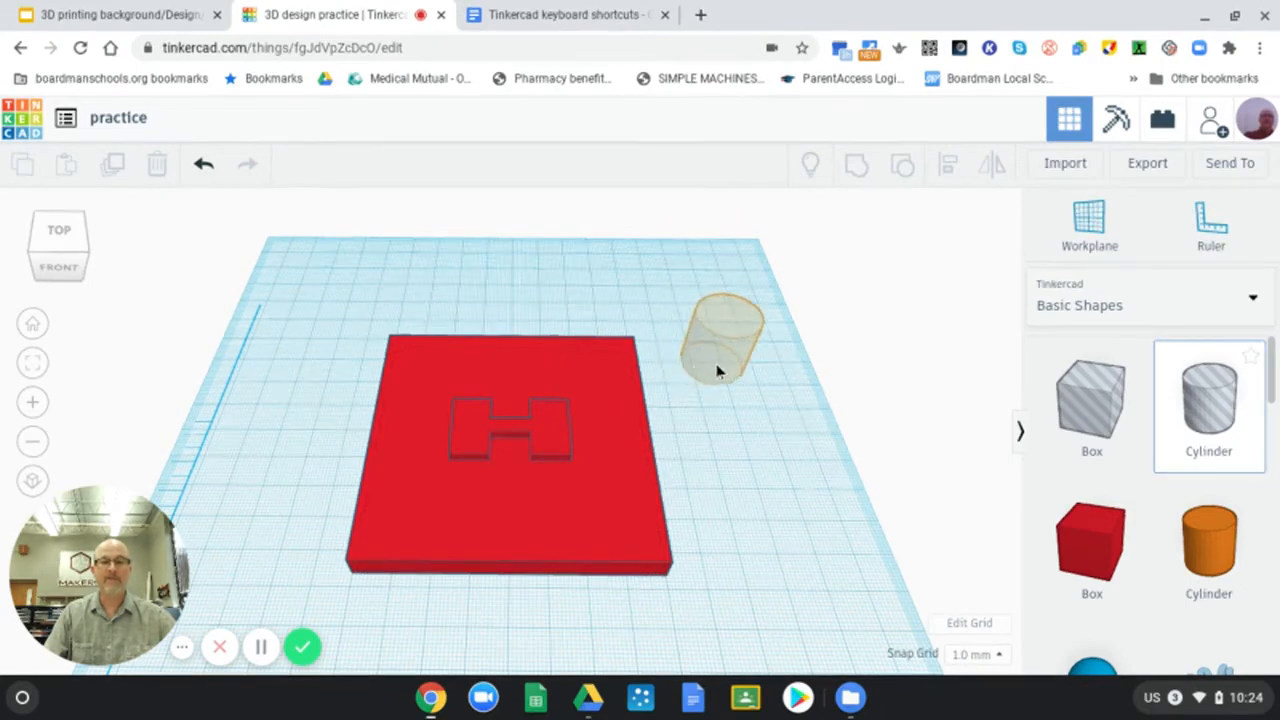
click(723, 375)
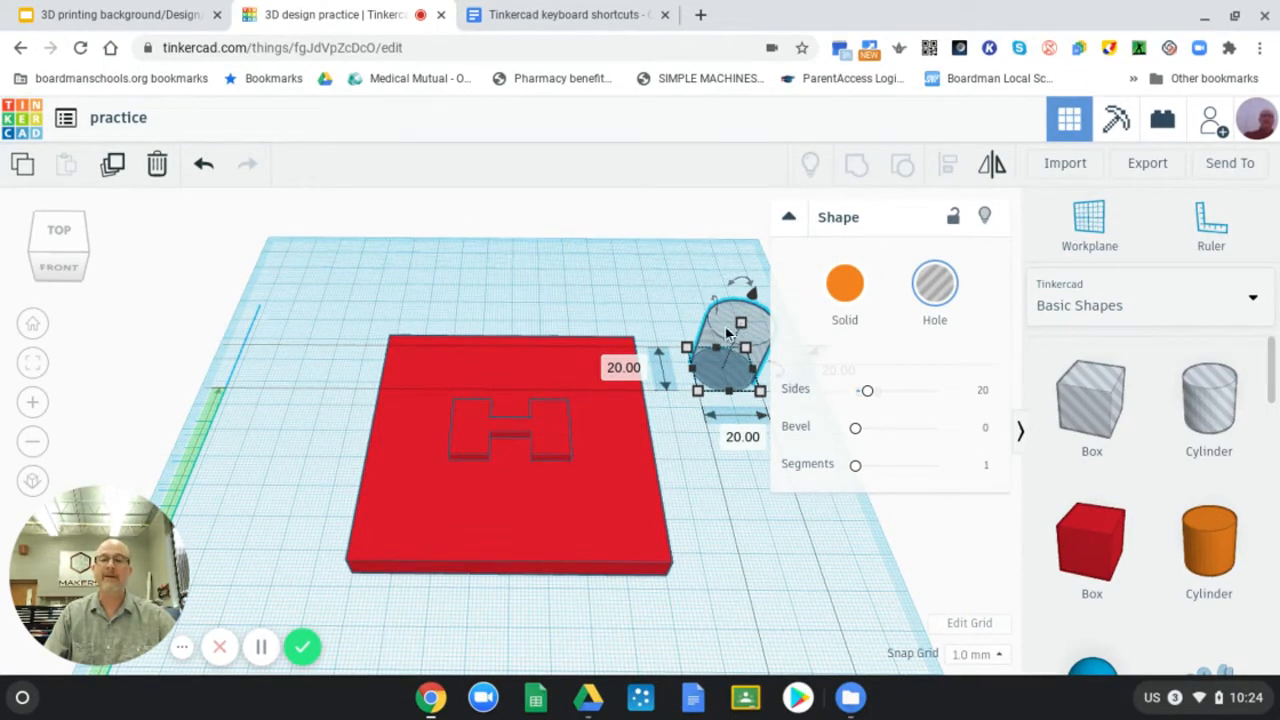
click(788, 219)
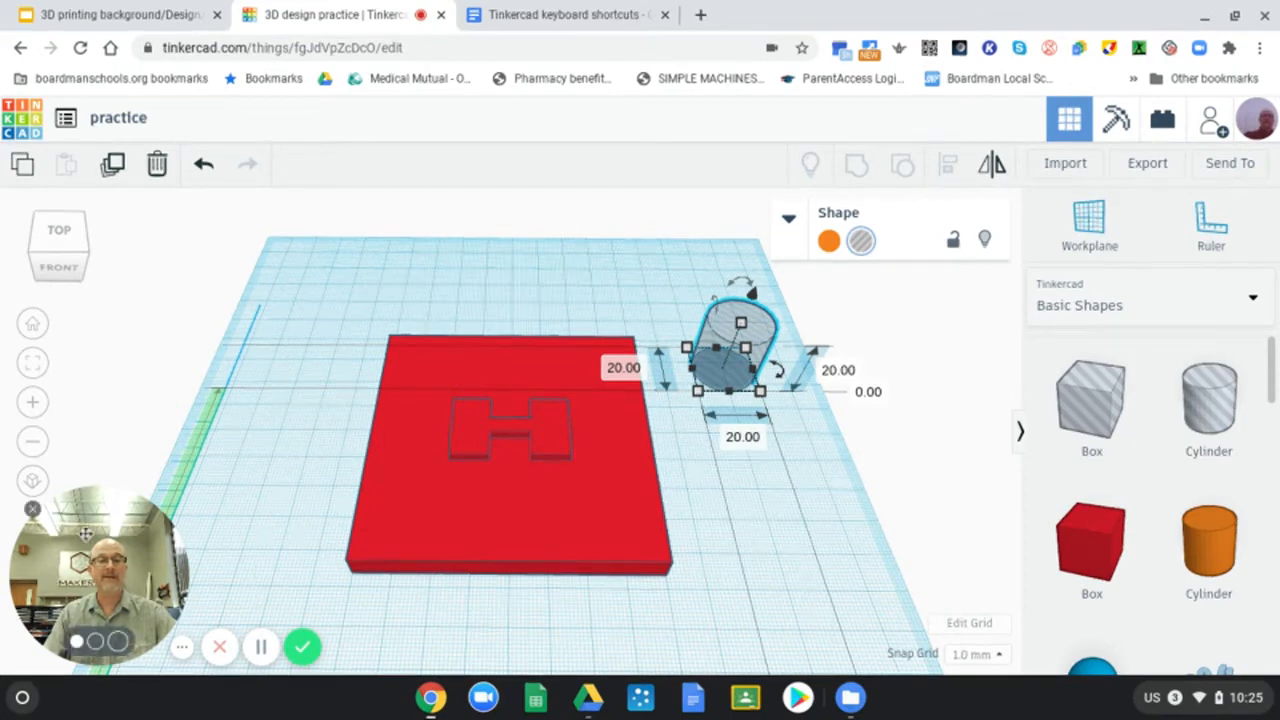
Step: Remove the existing ruler and place a new one at the workplane's front-left corner
drag(150, 634, 155, 533)
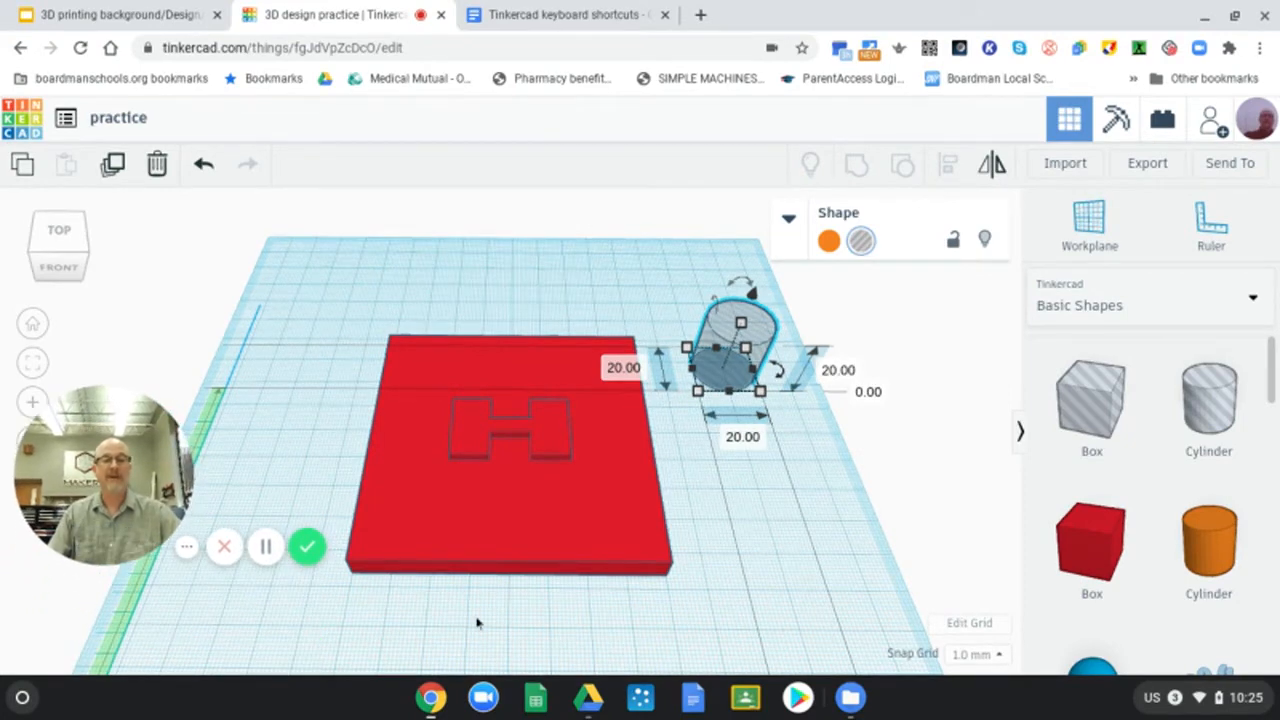
scroll(477, 620, down, 5)
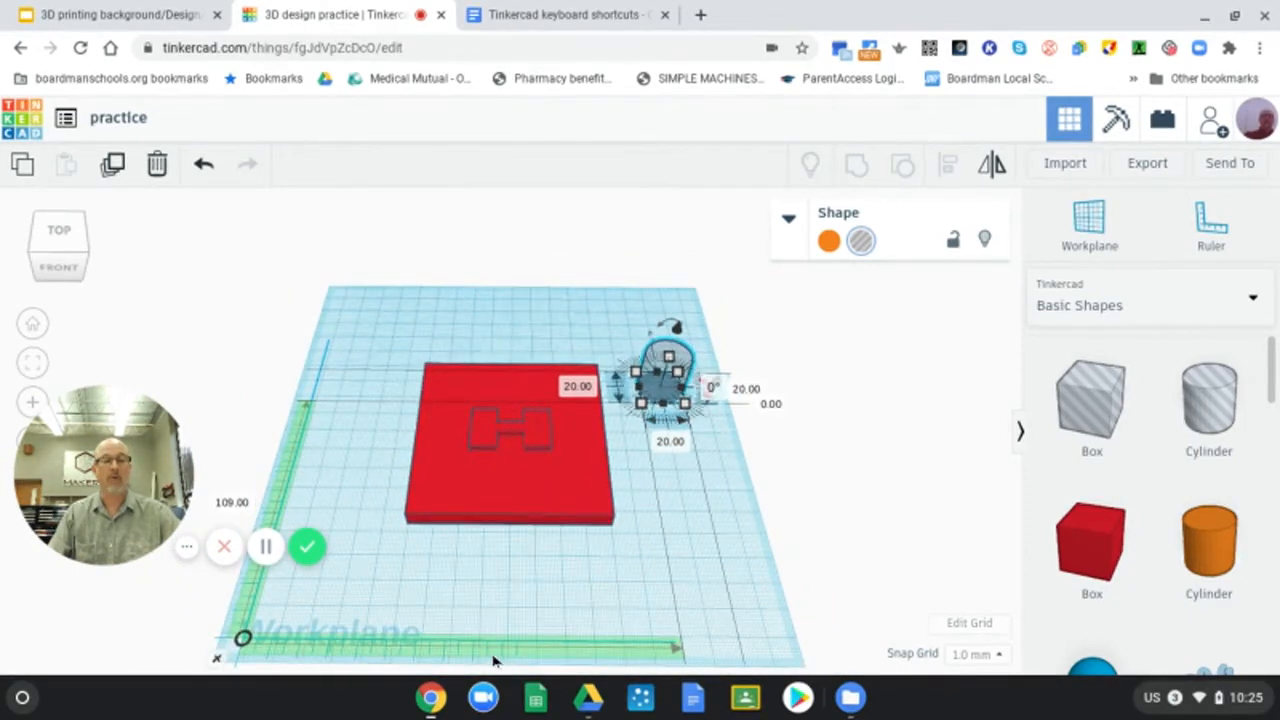
click(217, 657)
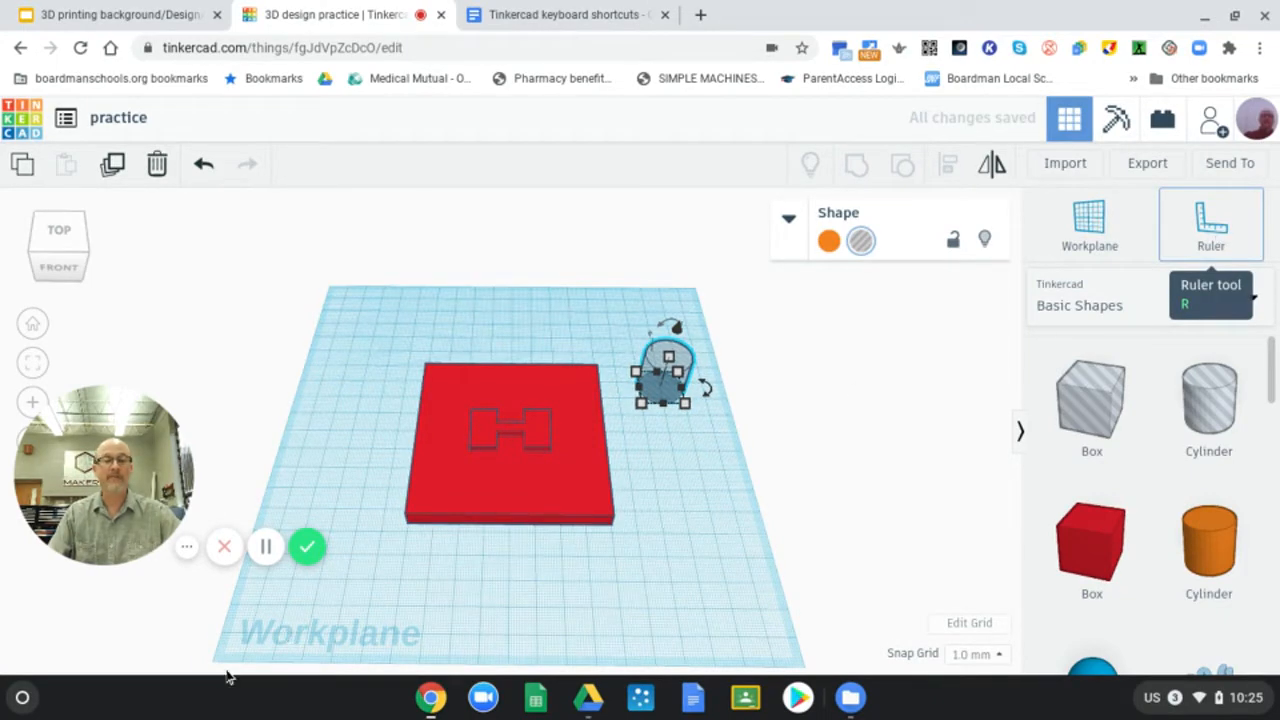
click(248, 635)
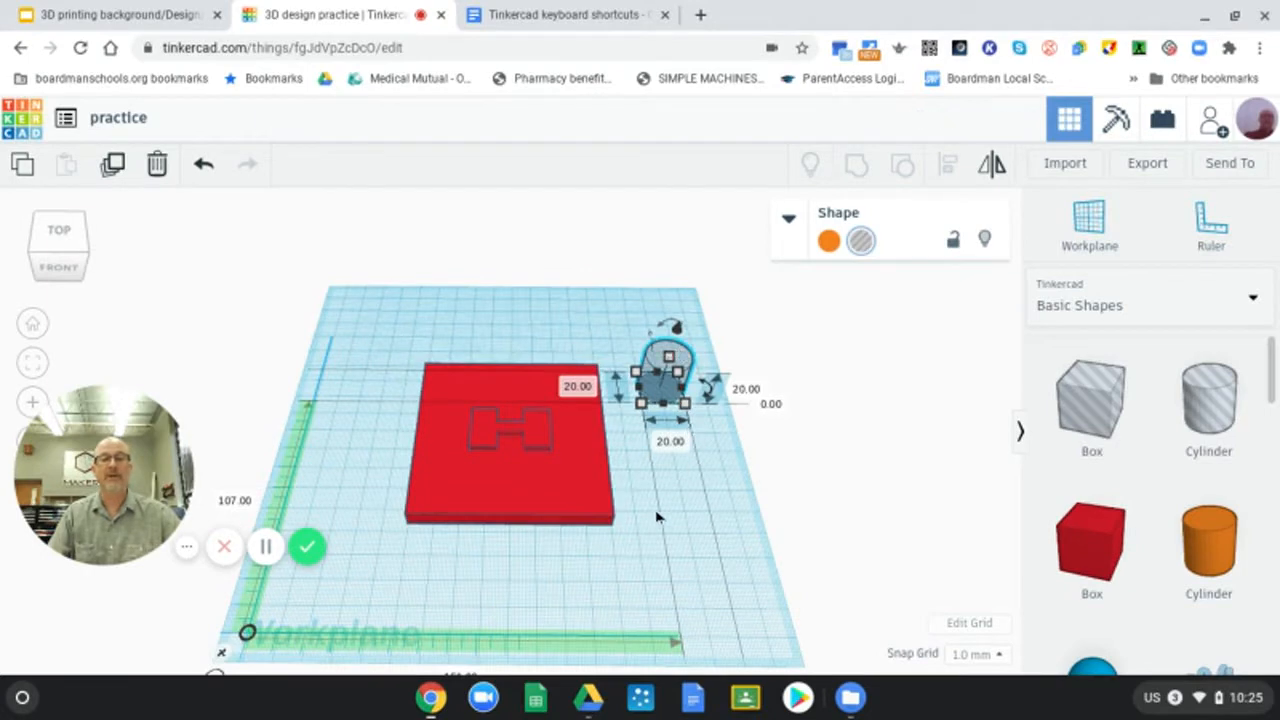
Step: Set both the width and the length of the cylinder hole to 6 mm
scroll(652, 523, up, 3)
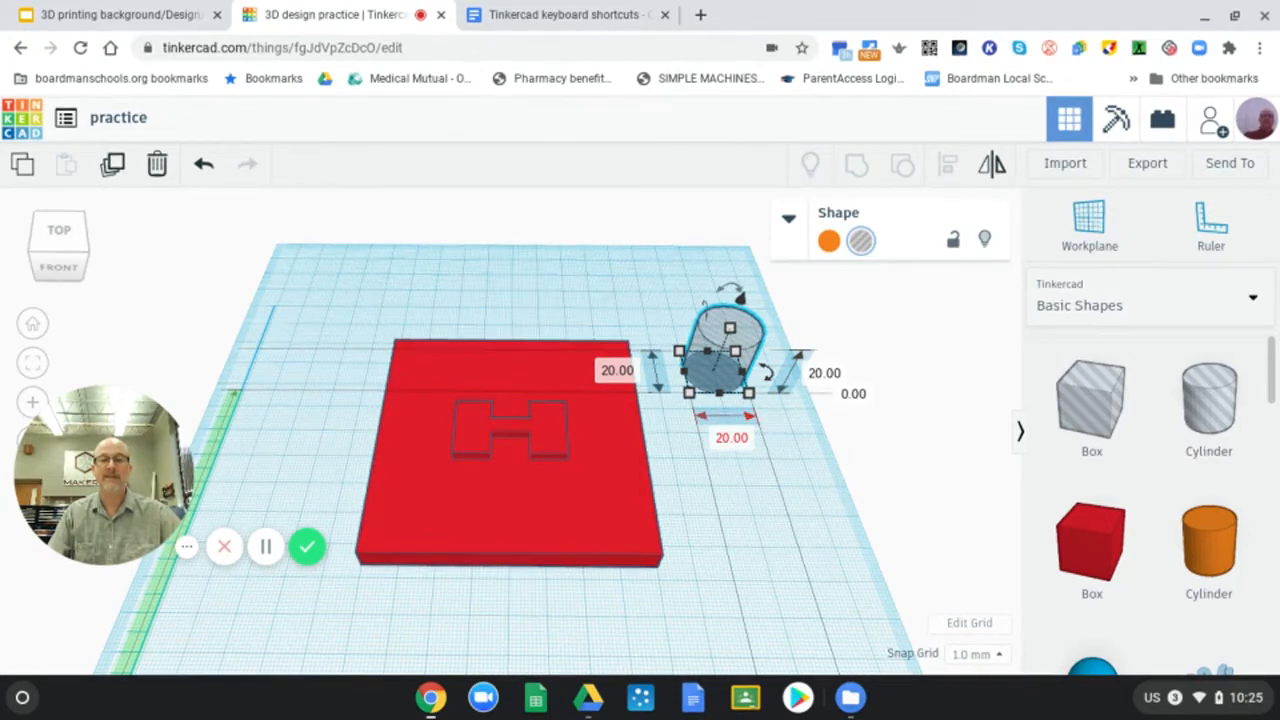
click(740, 442)
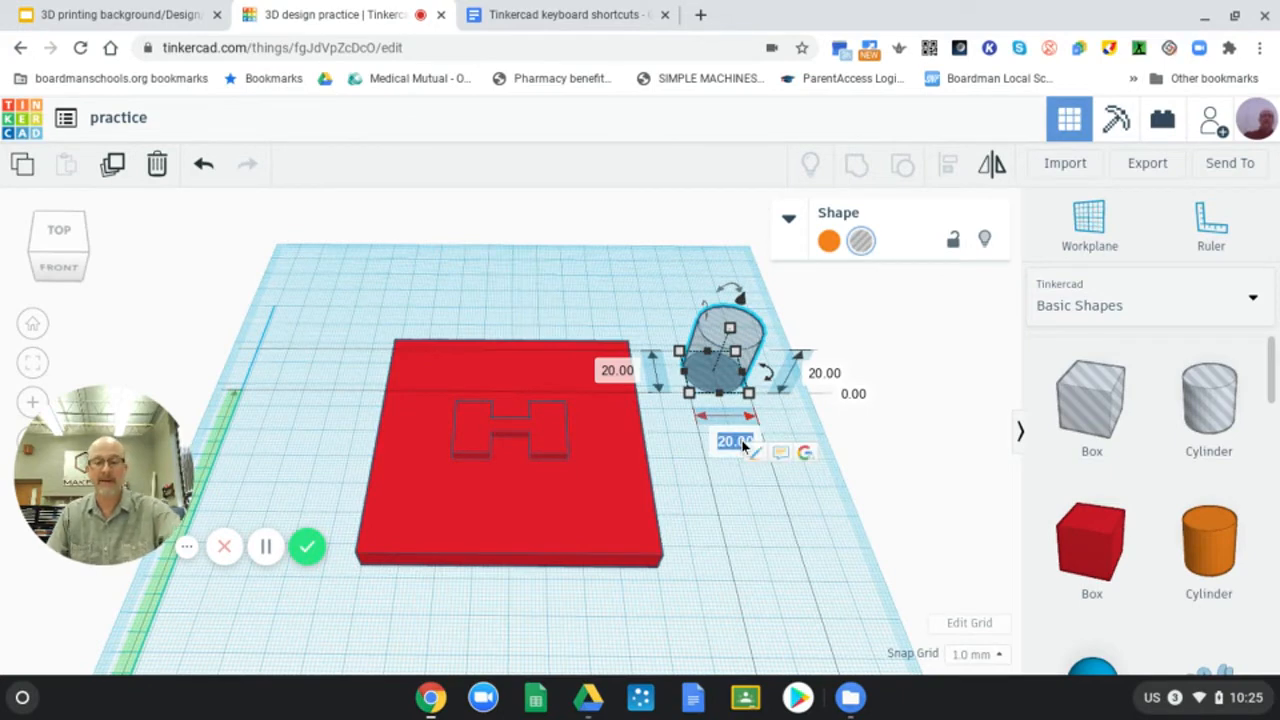
text(6)
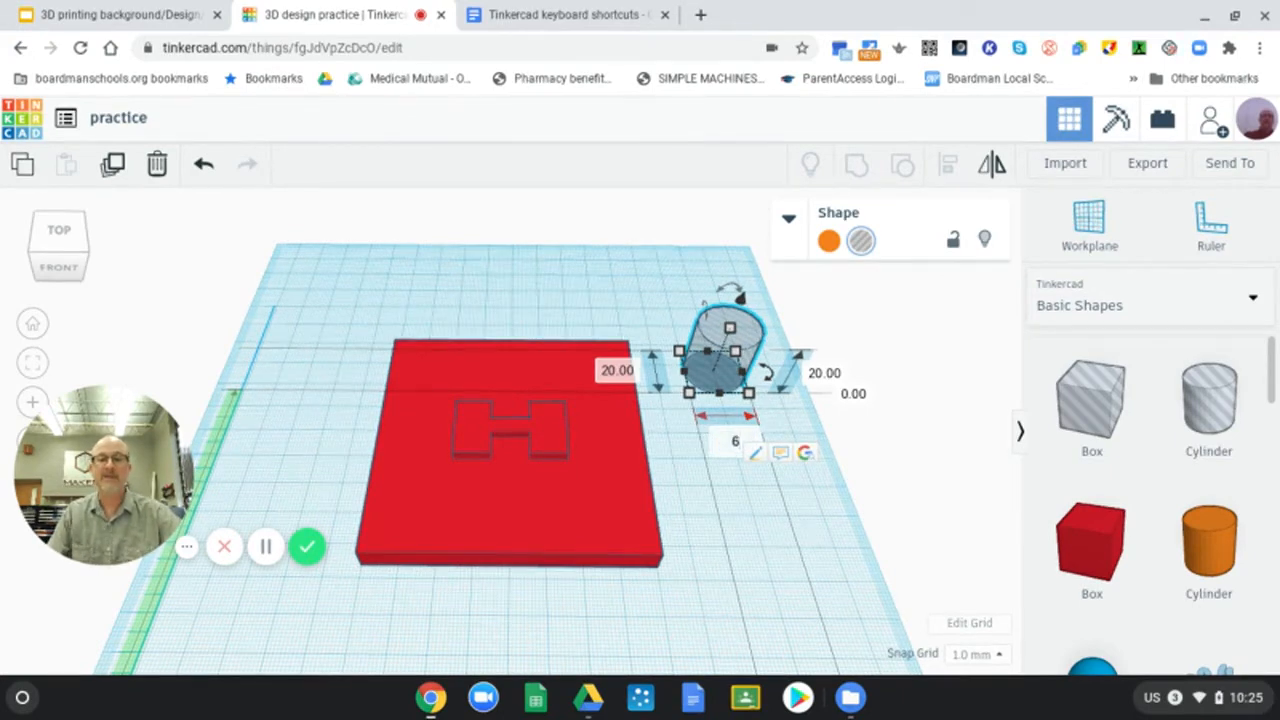
key(Return)
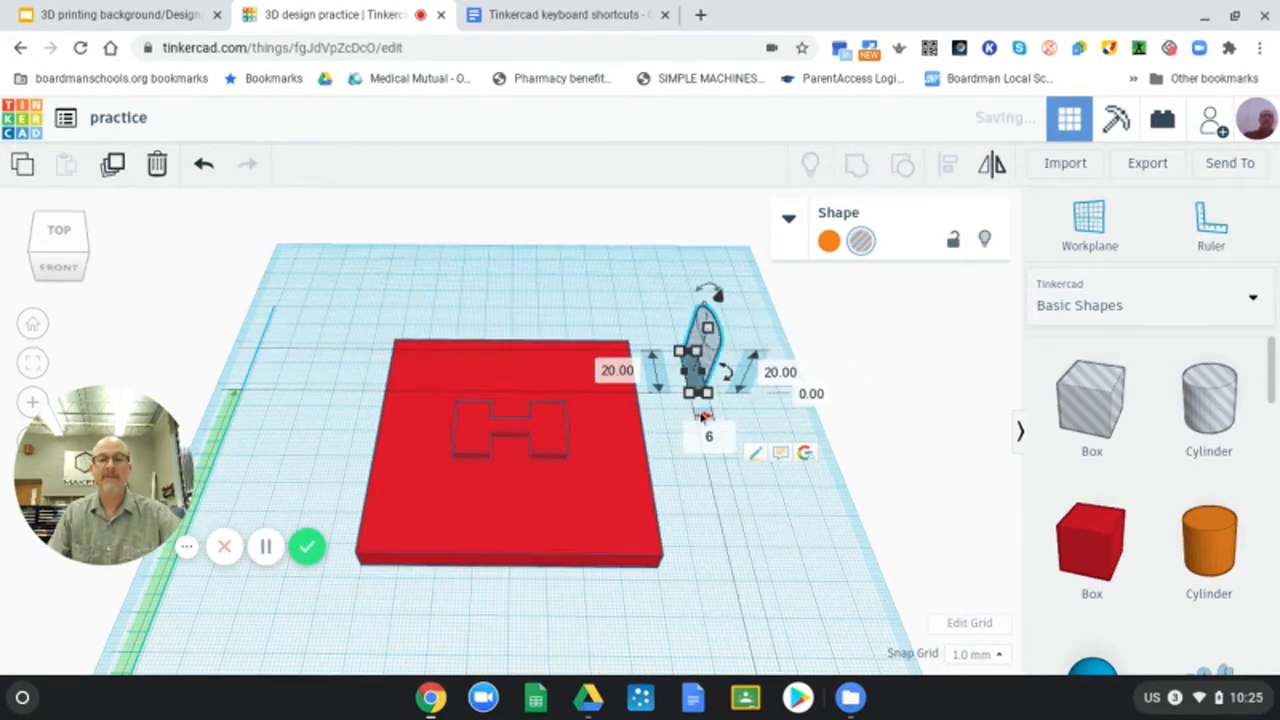
click(619, 373)
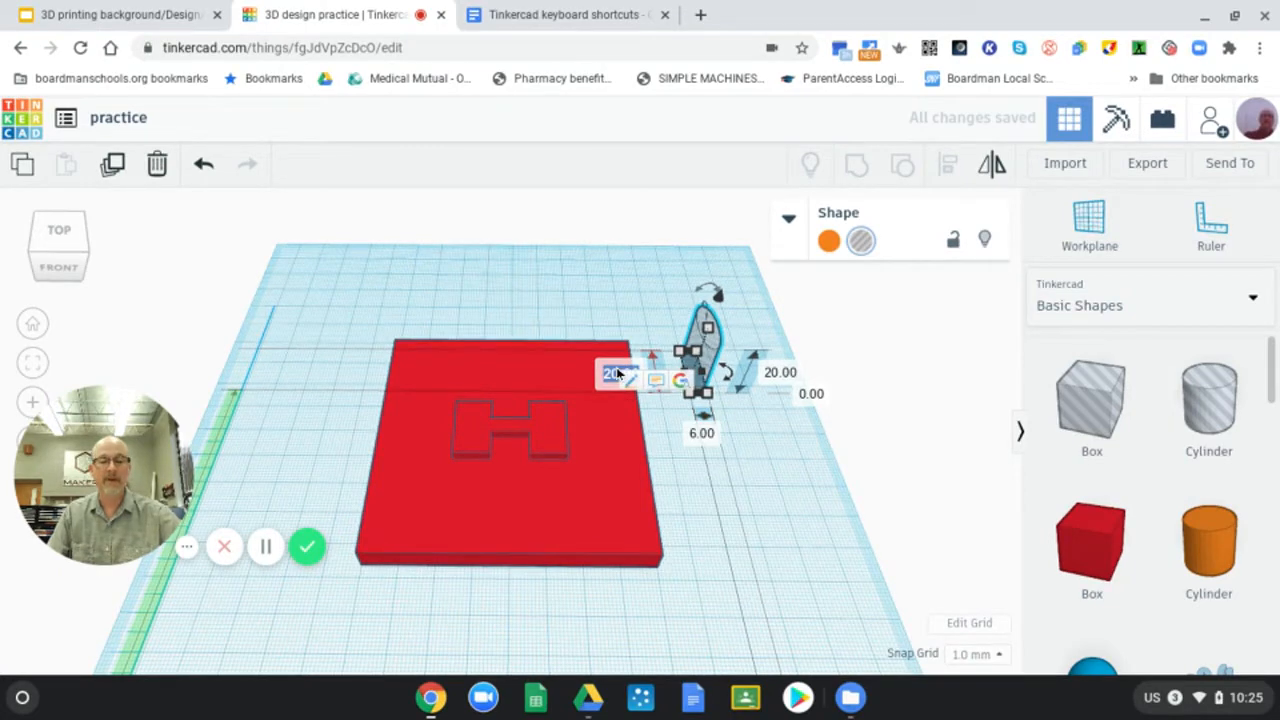
key(BackSpace)
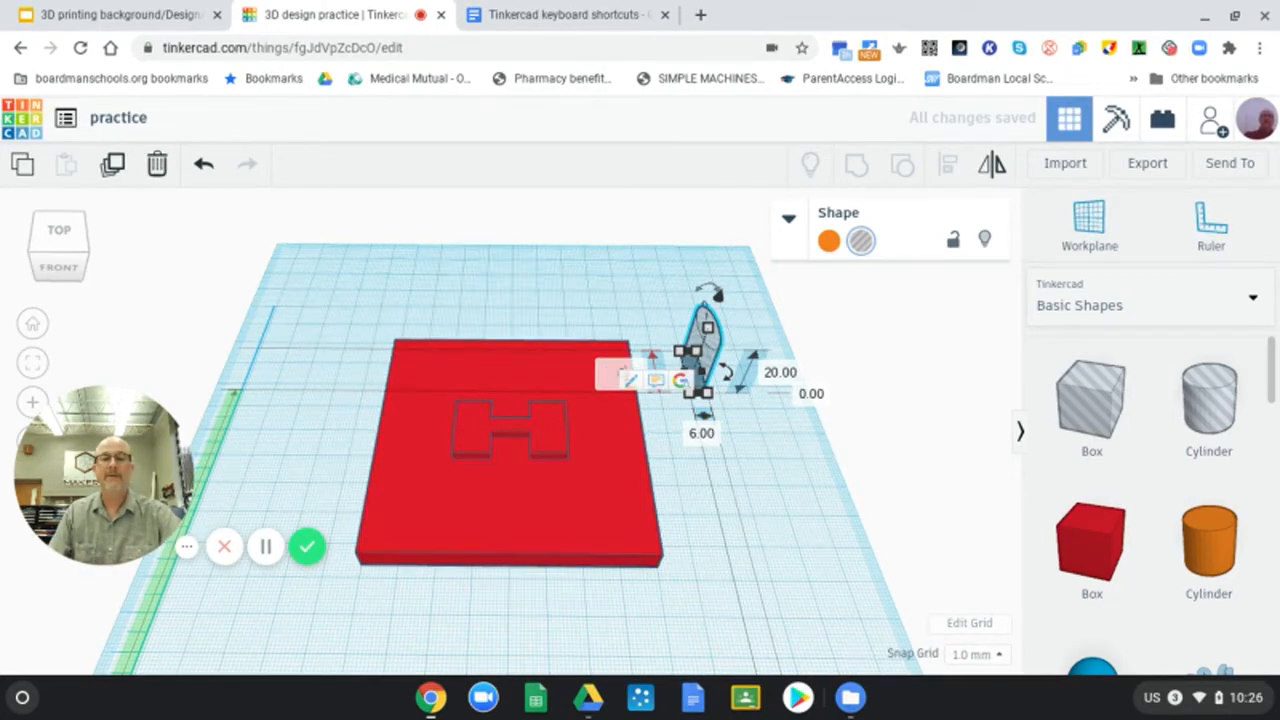
text(6)
key(Return)
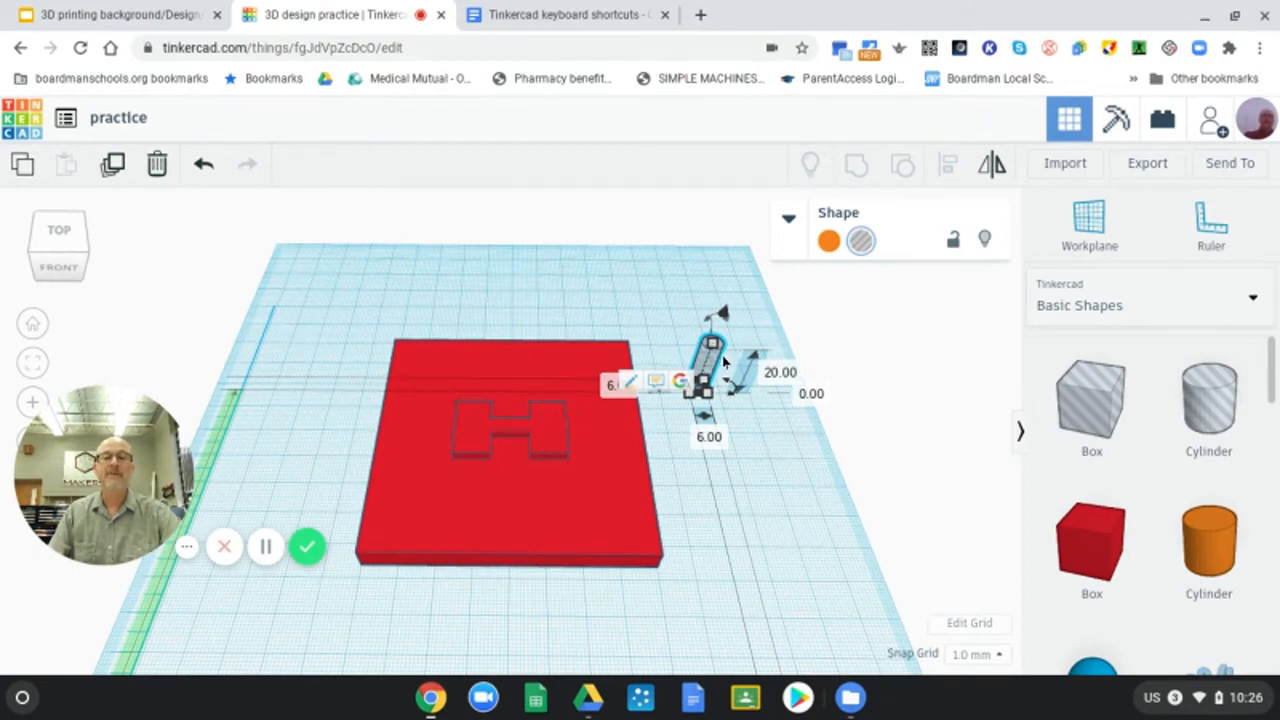
Step: Move the cylinder hole onto the red plate, between the H shape and the plate's back edge
drag(701, 360, 486, 363)
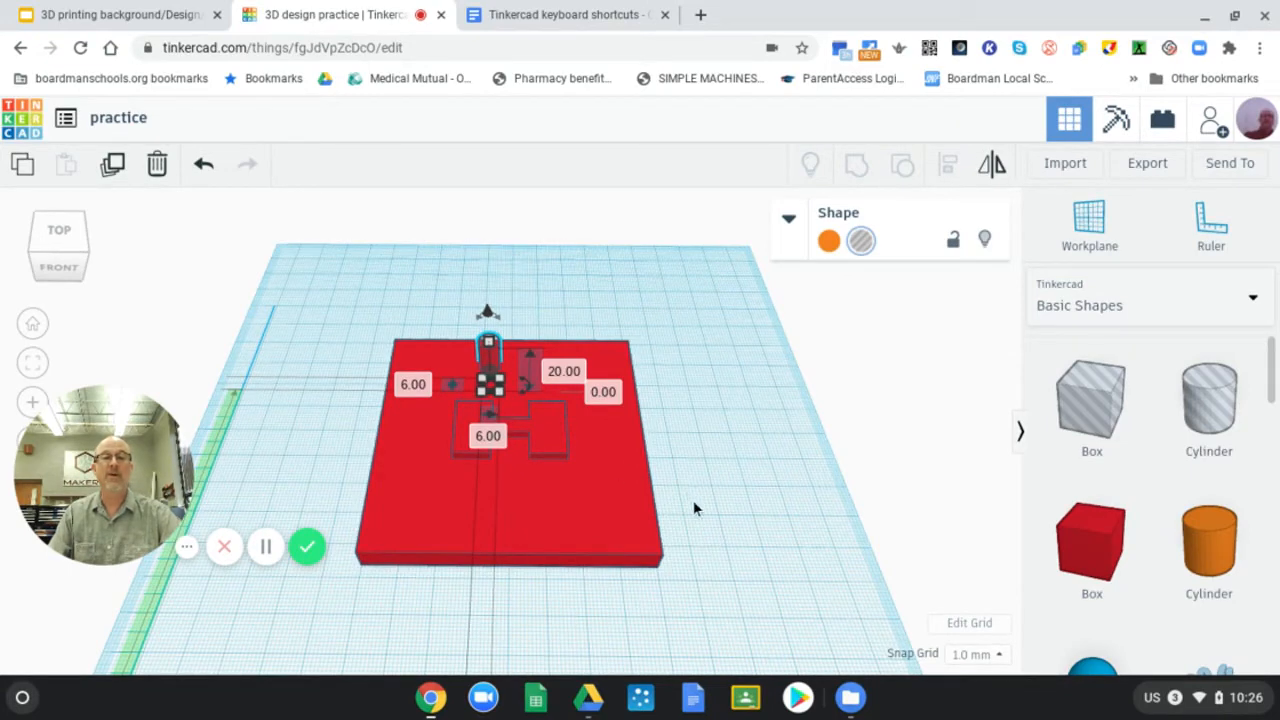
right_drag(709, 545, 691, 283)
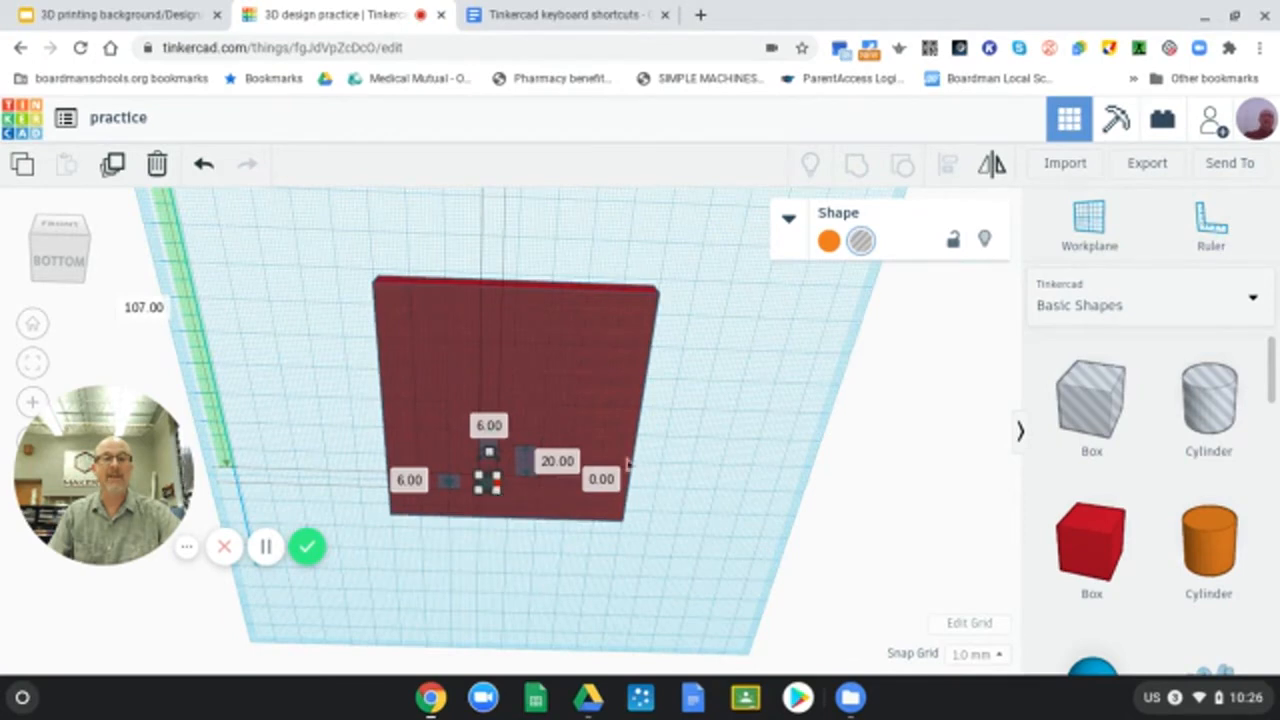
right_drag(736, 401, 680, 560)
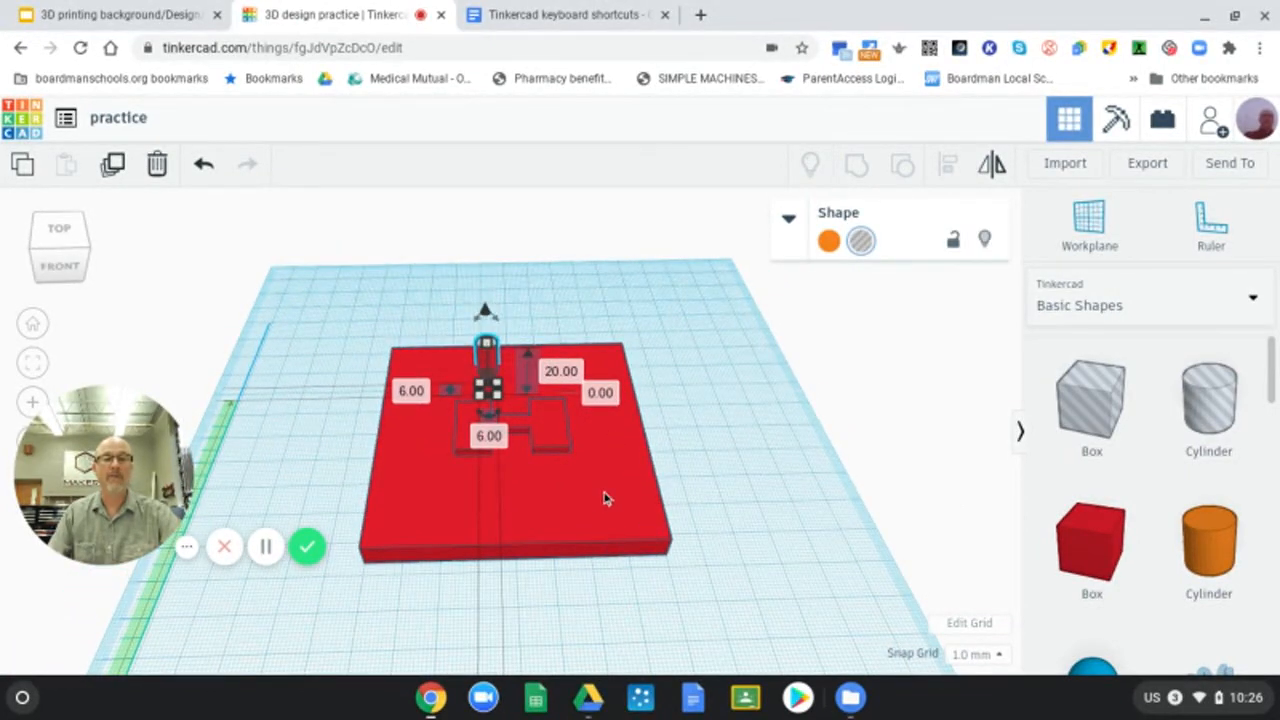
Step: Shift the red plate on the workplane and move the cylinder hole closer to the plate's back edge, about 111 mm from the ruler origin
drag(640, 509, 568, 511)
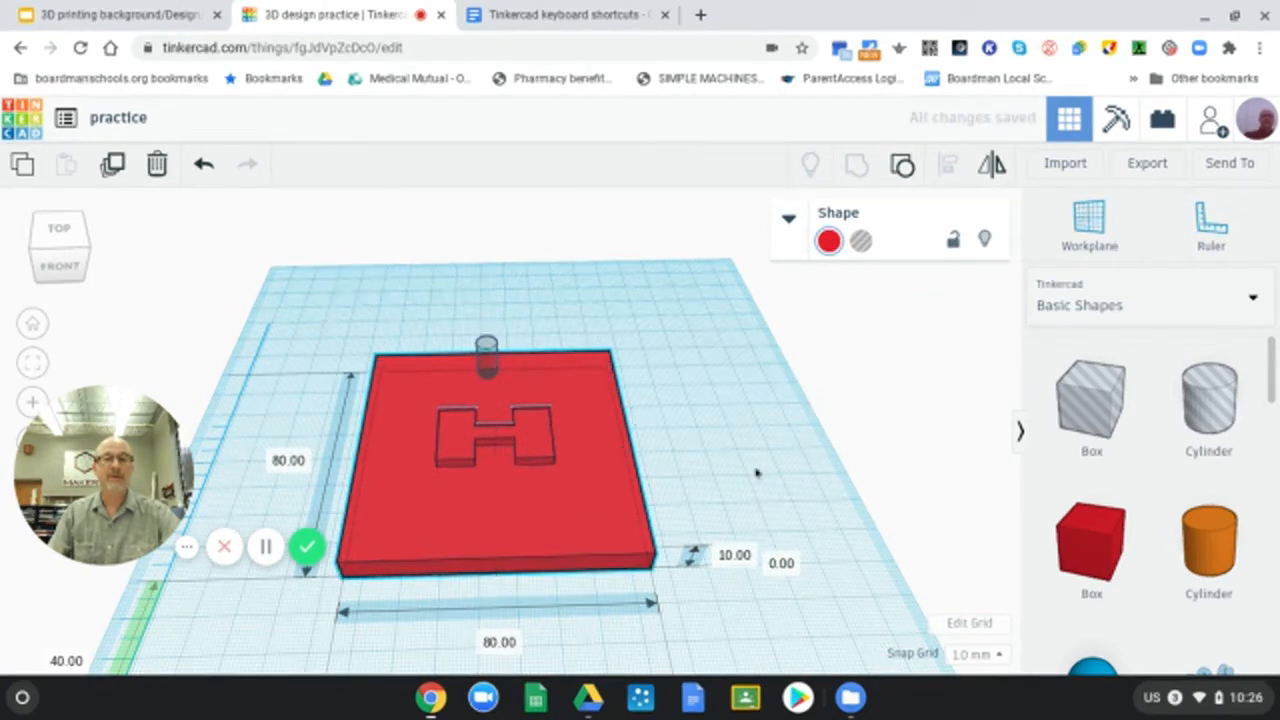
right_drag(757, 473, 510, 485)
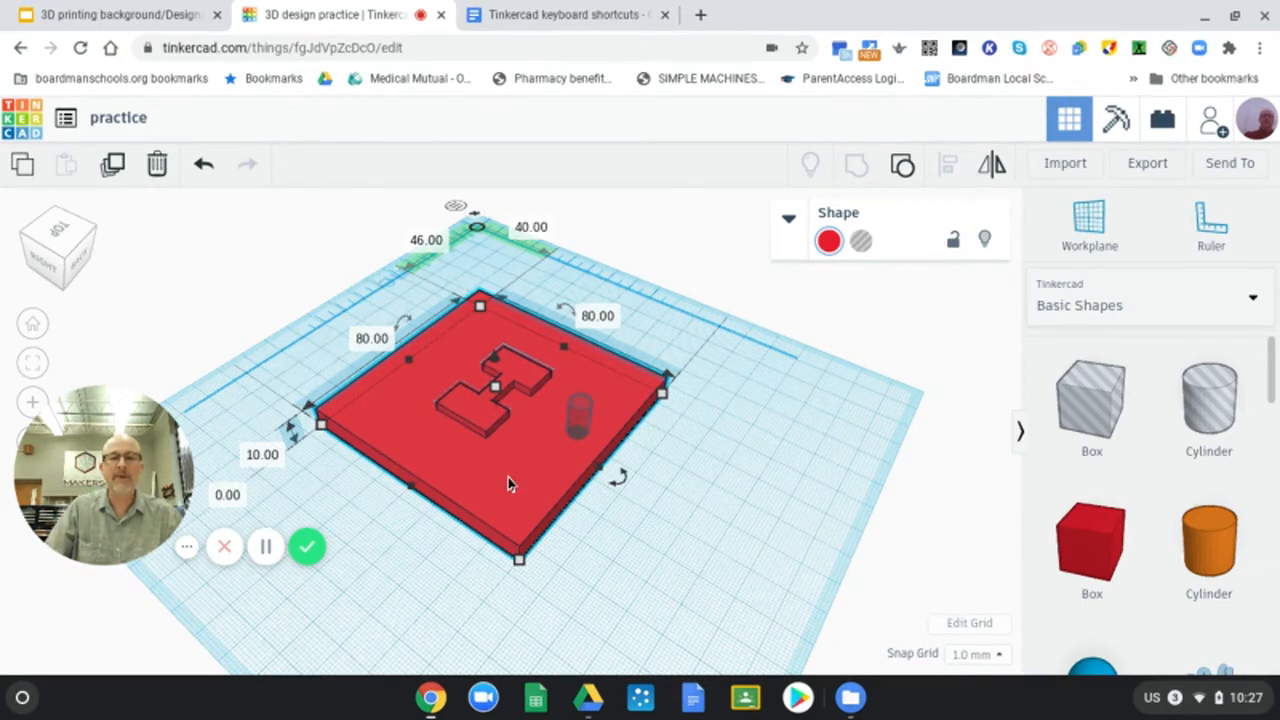
click(578, 425)
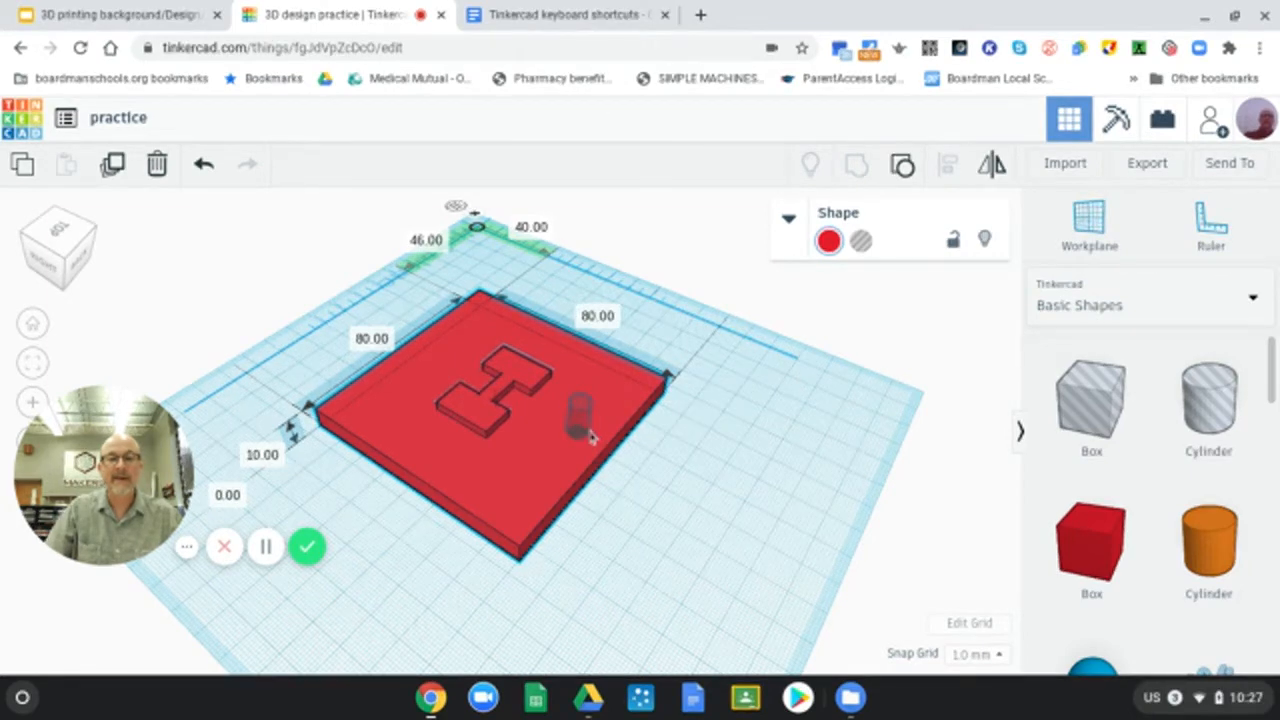
drag(590, 433, 592, 438)
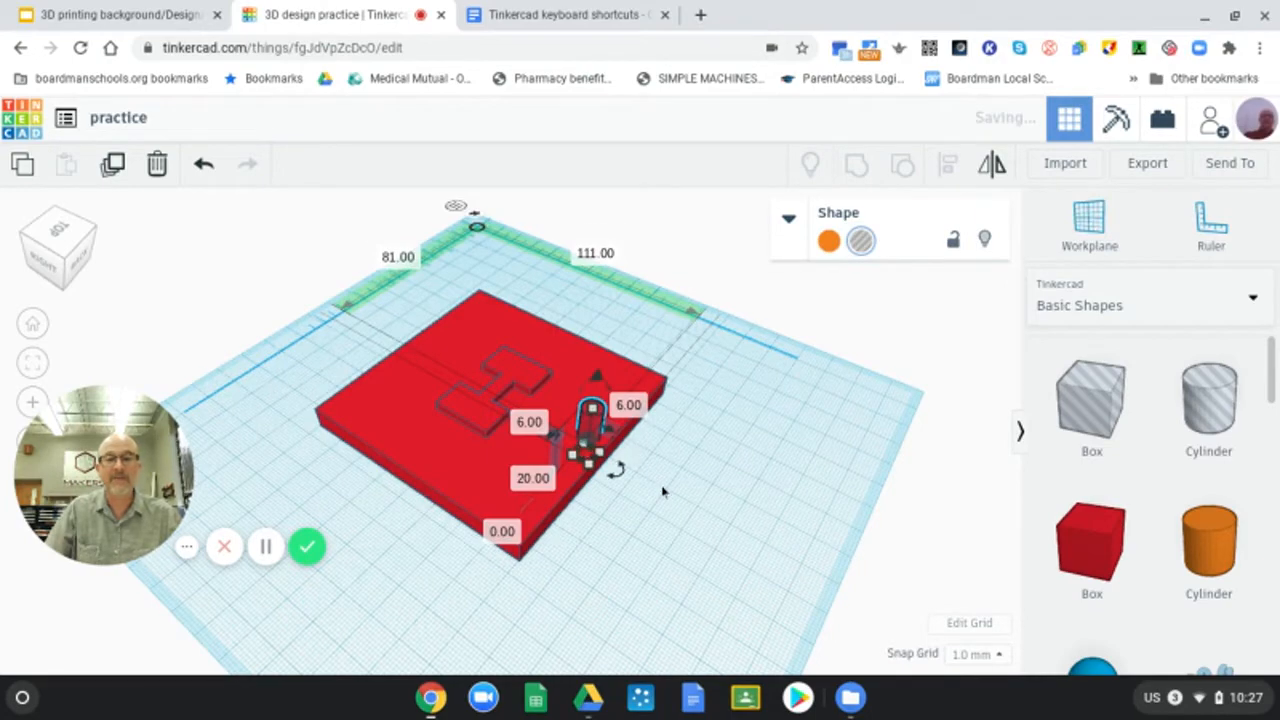
scroll(662, 491, up, 5)
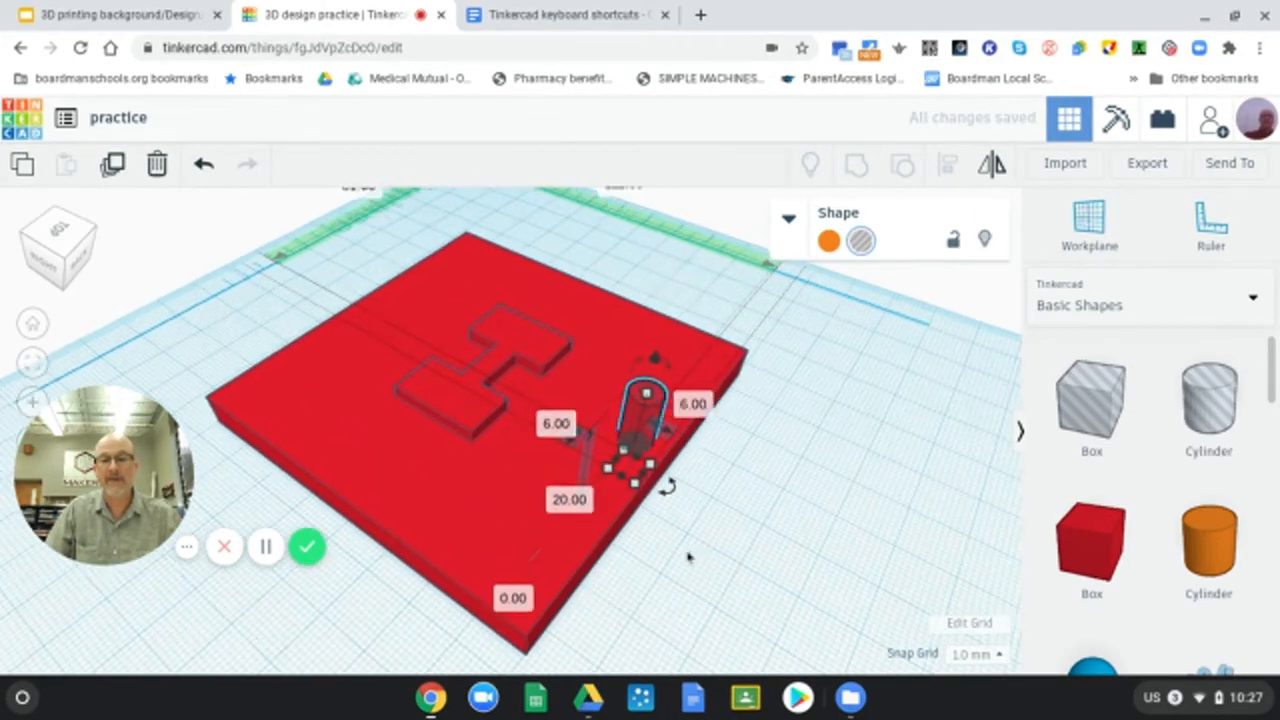
scroll(688, 557, up, 2)
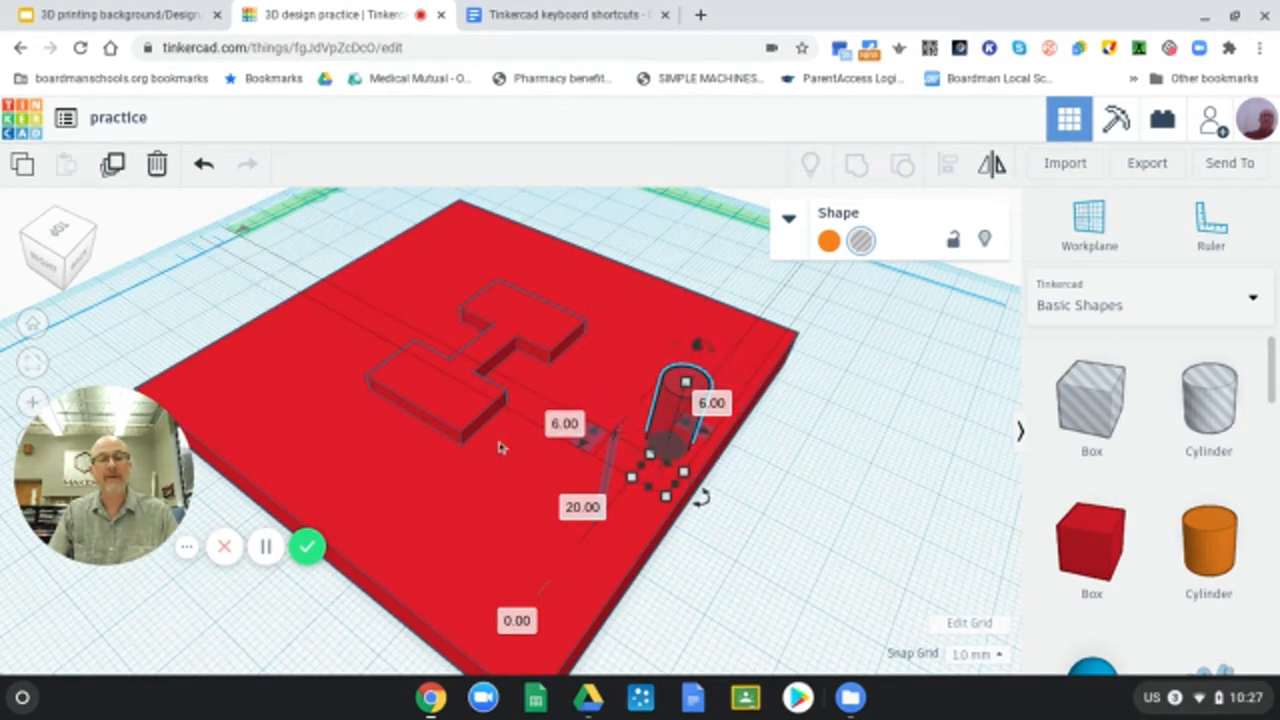
Step: Select the red plate and the cylinder hole together and align their centres across the plate's width
click(33, 323)
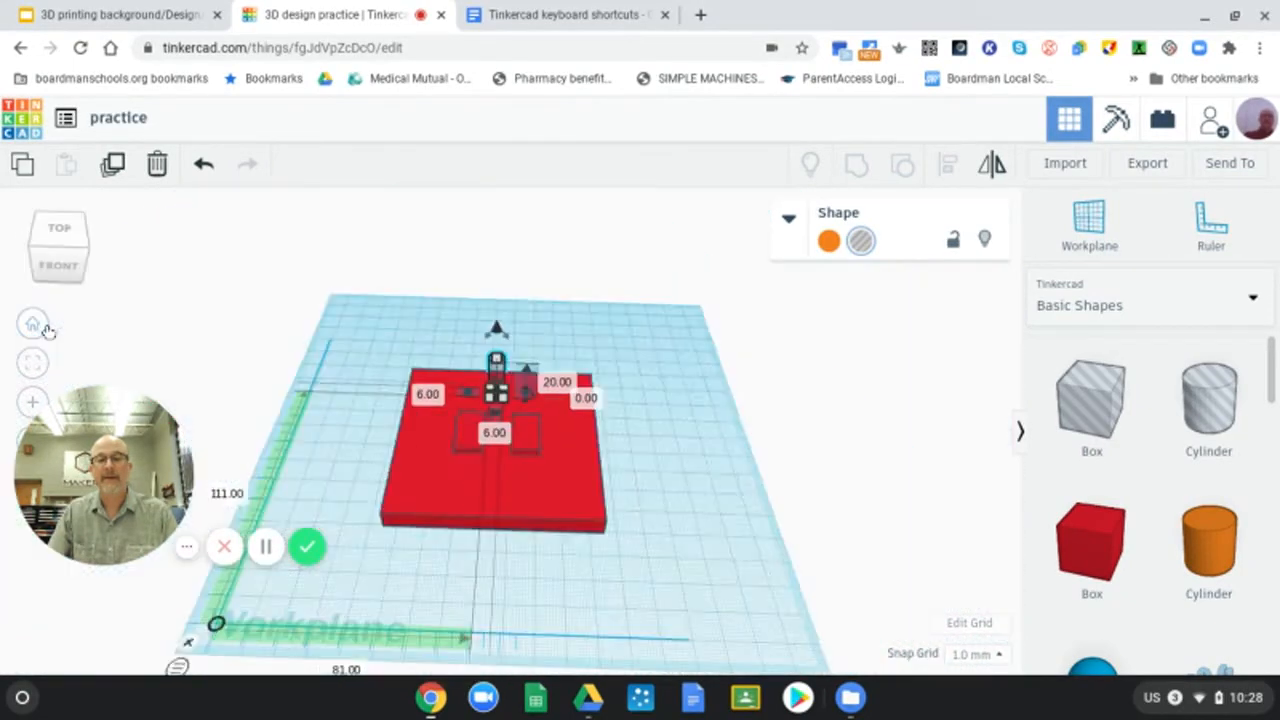
scroll(707, 528, up, 5)
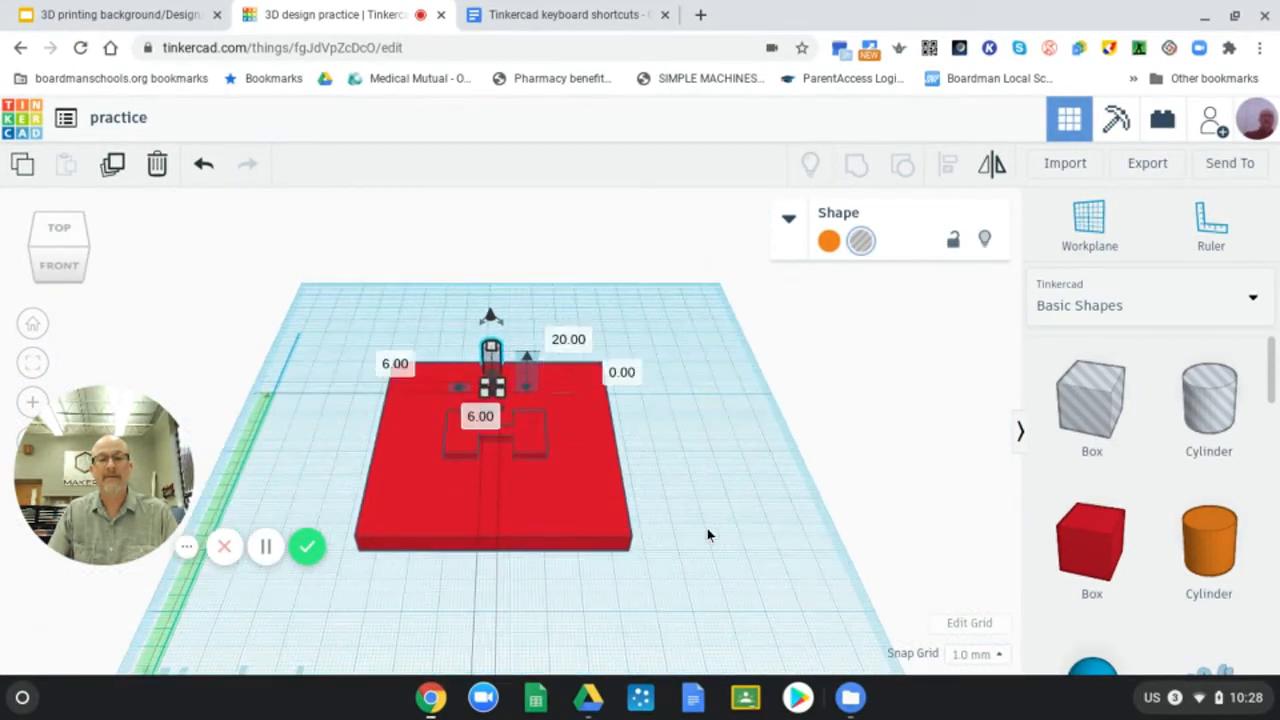
scroll(817, 404, down, 8)
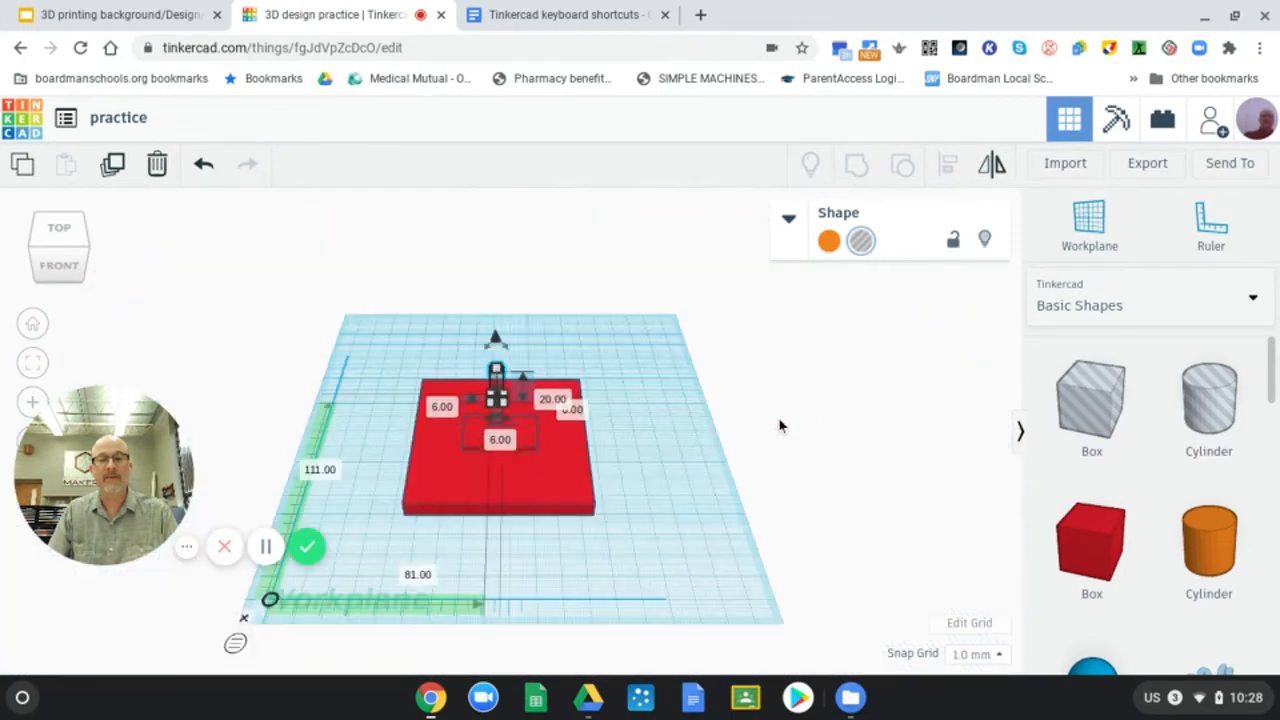
scroll(636, 522, up, 4)
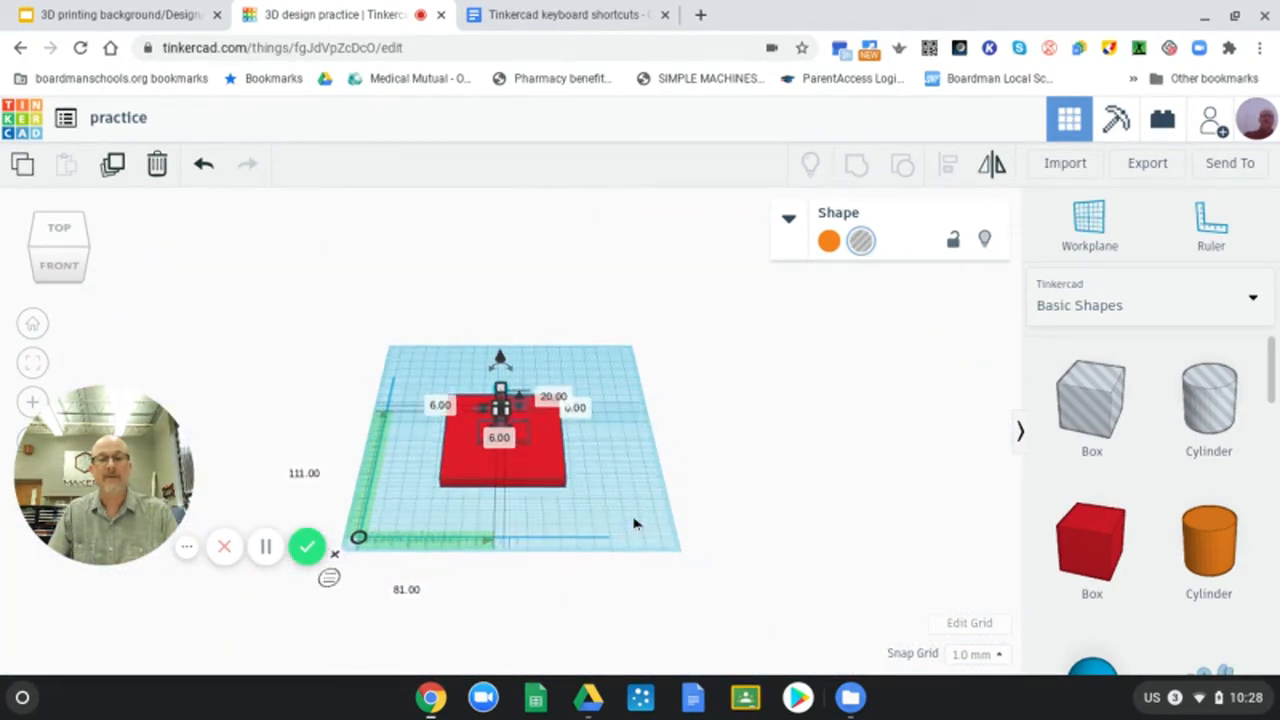
scroll(669, 480, up, 4)
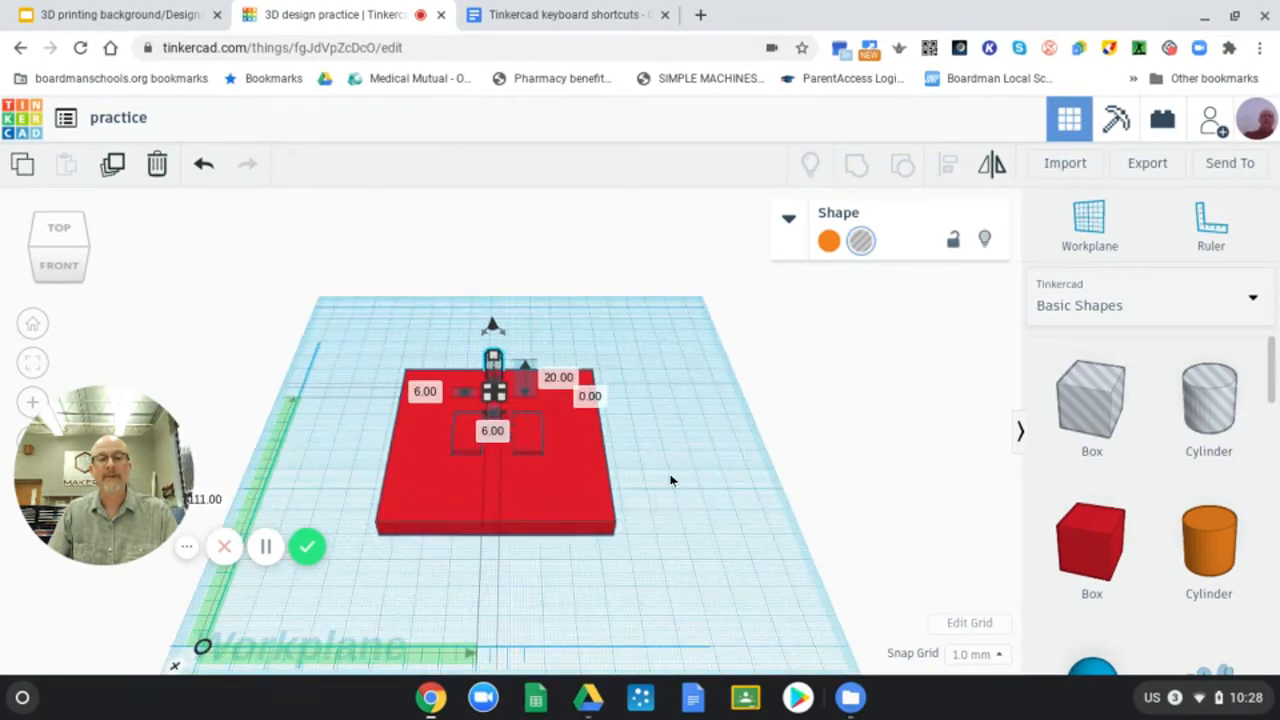
right_drag(667, 478, 666, 567)
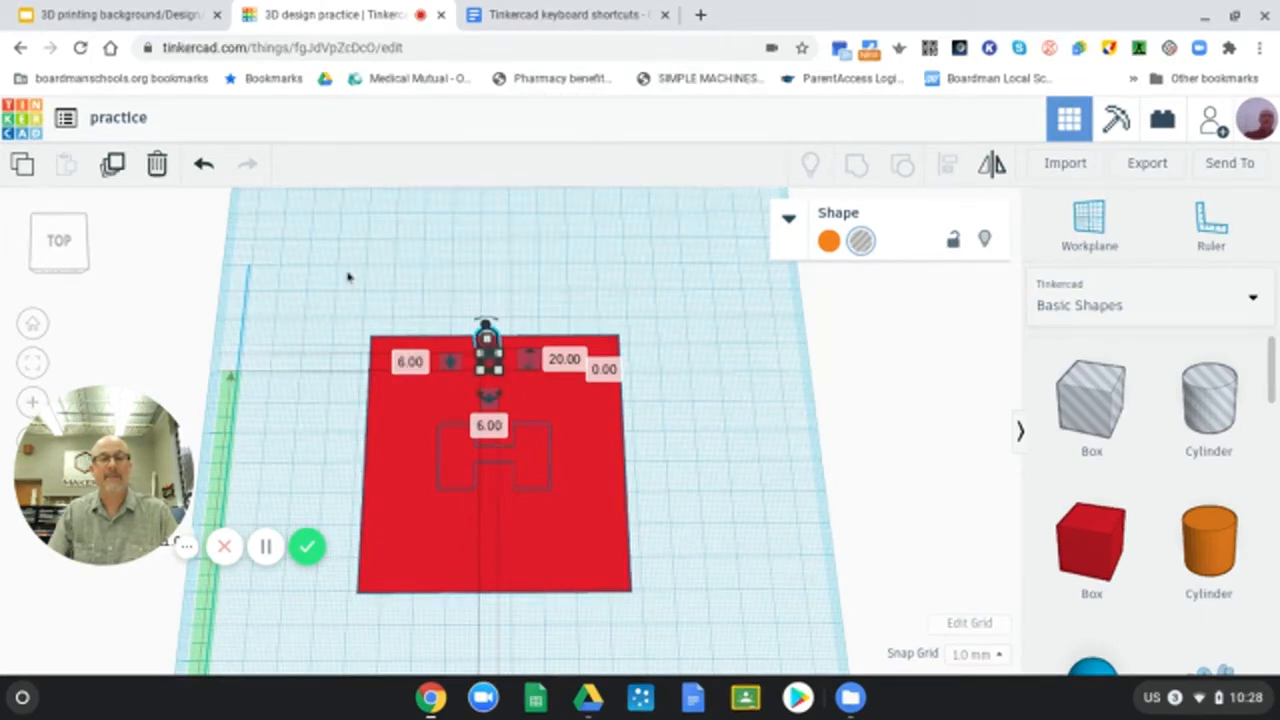
drag(348, 272, 528, 406)
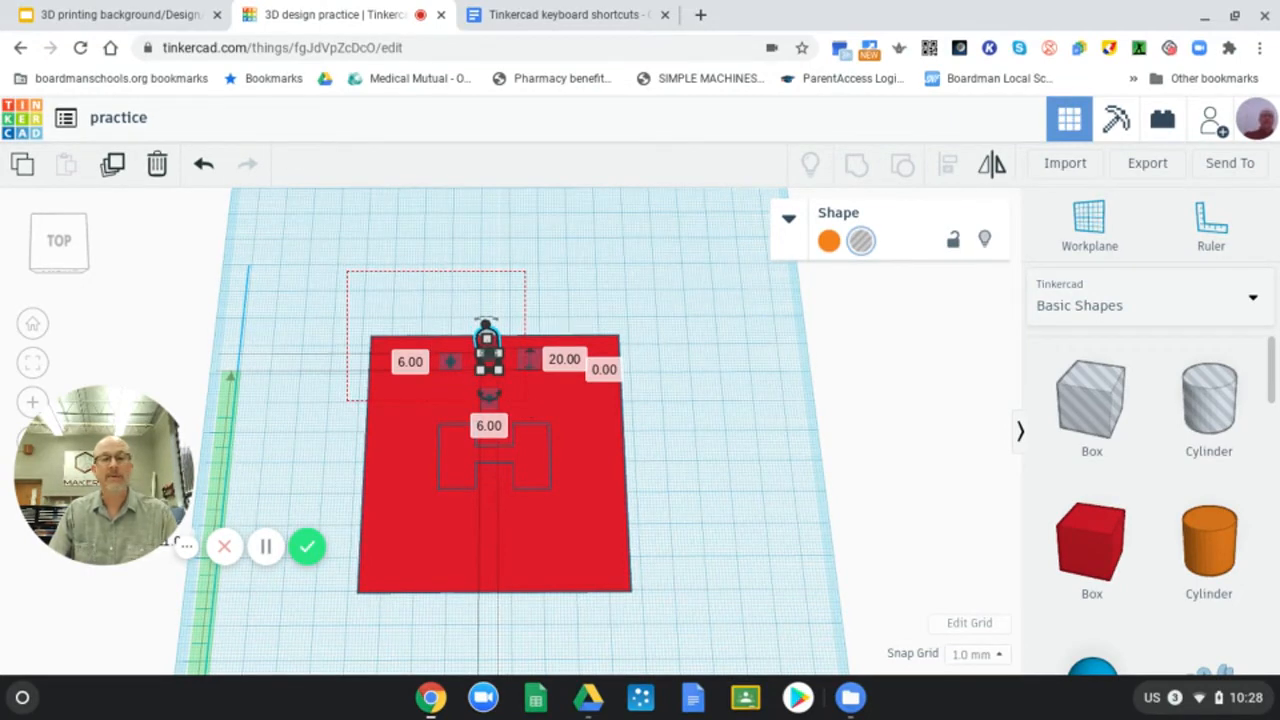
drag(526, 400, 556, 414)
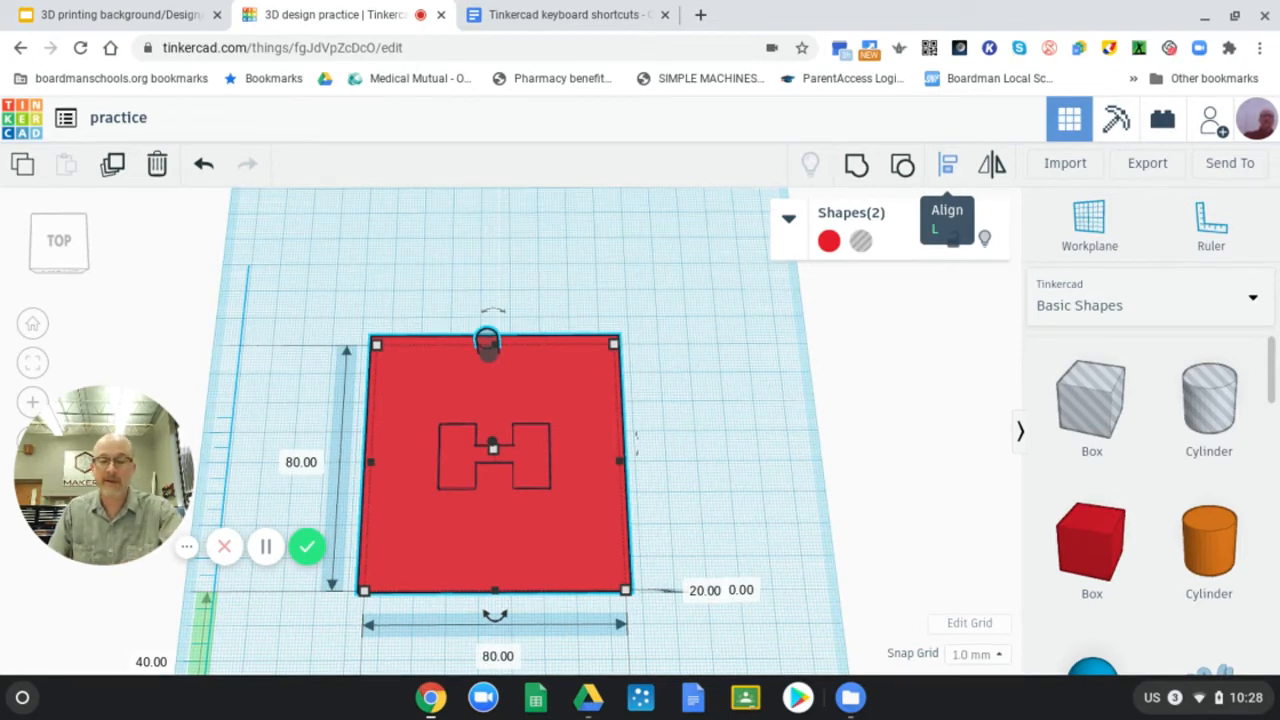
click(948, 165)
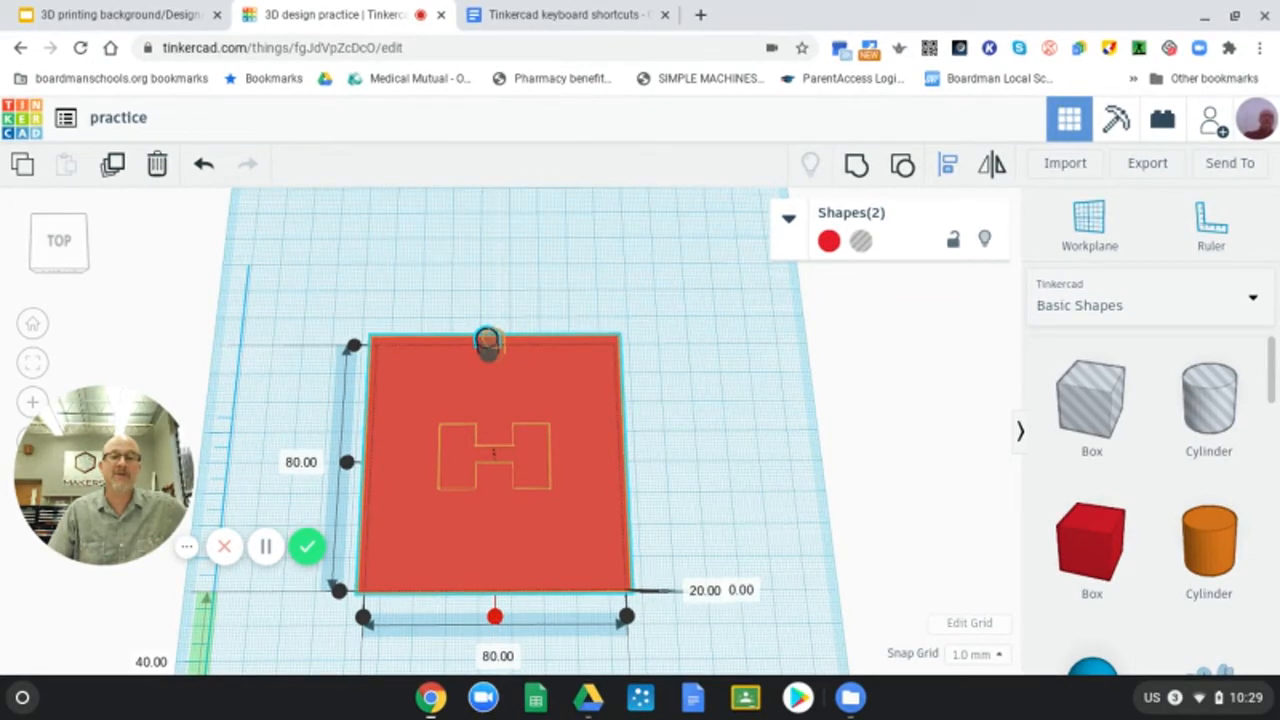
click(494, 618)
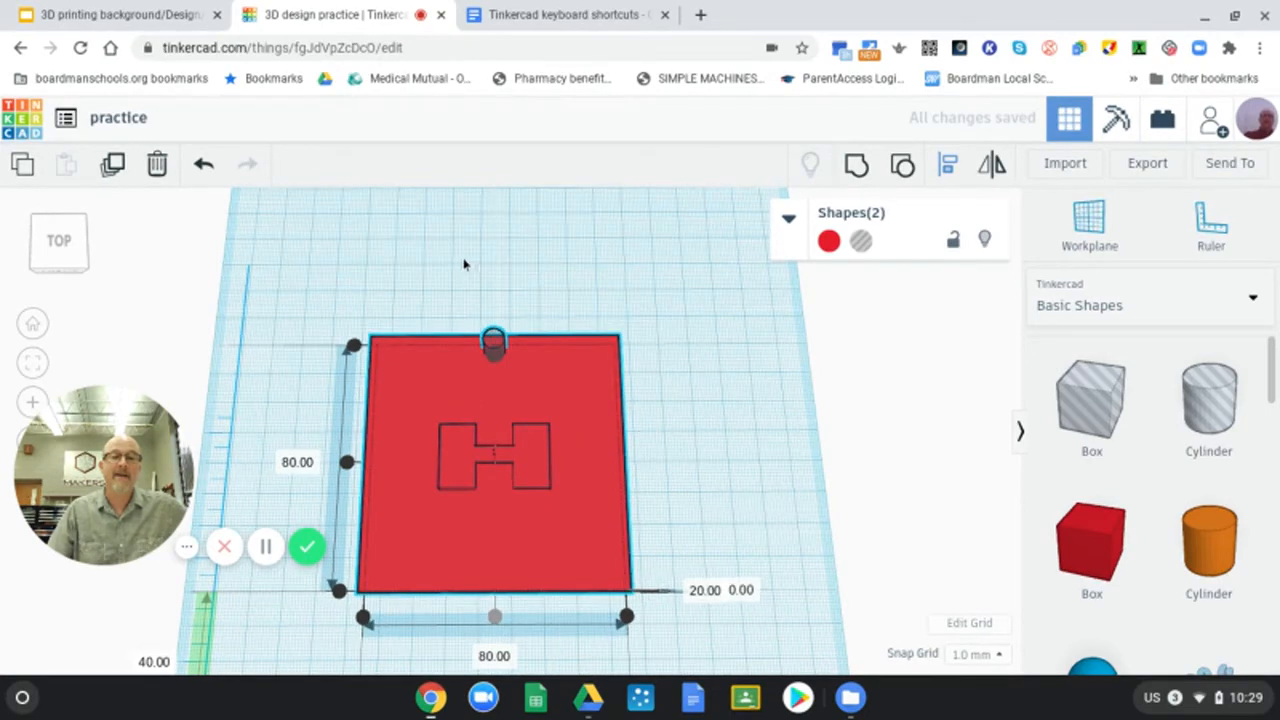
click(409, 281)
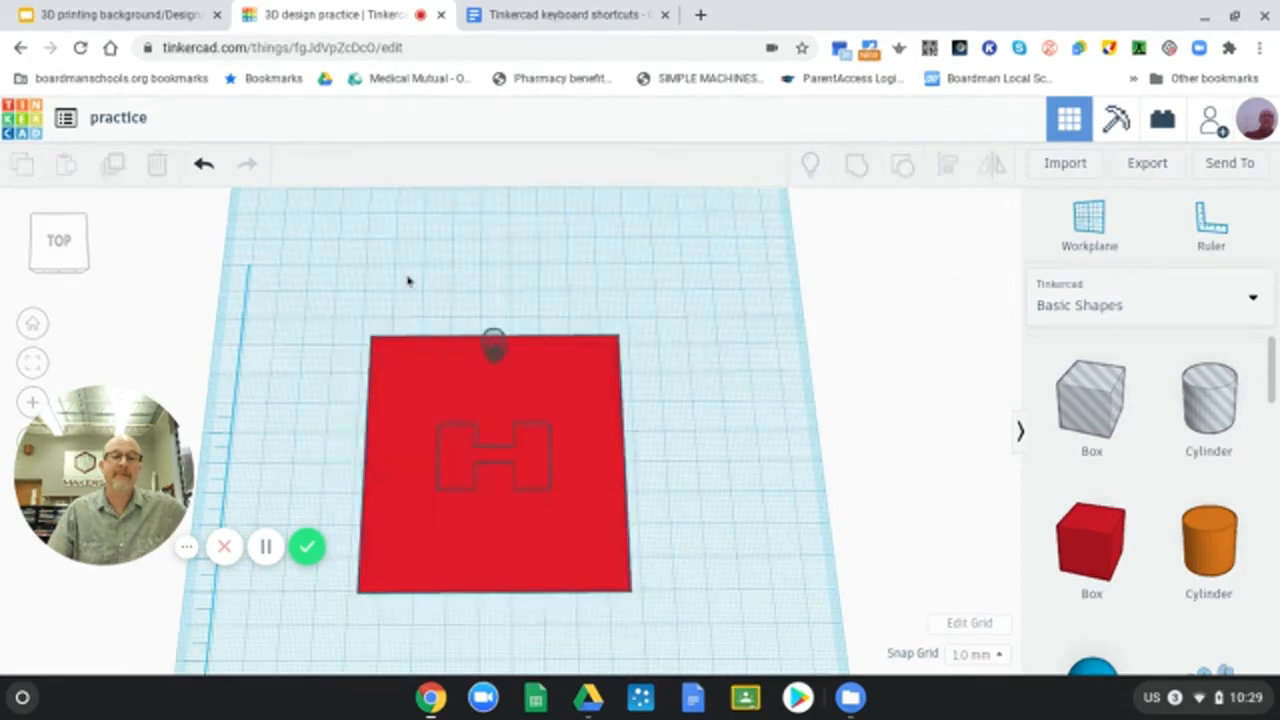
Step: Group the centred cylinder hole with the red plate to cut the hole, and inspect it from above
drag(408, 274, 857, 172)
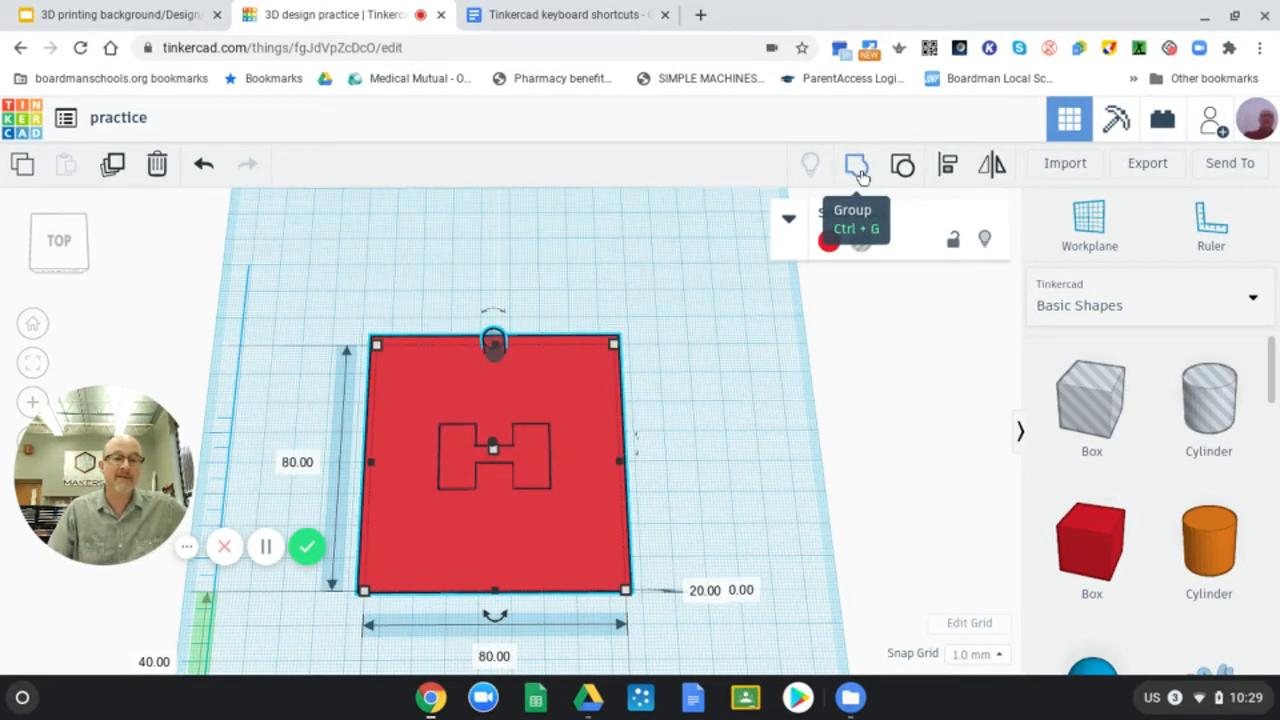
click(858, 173)
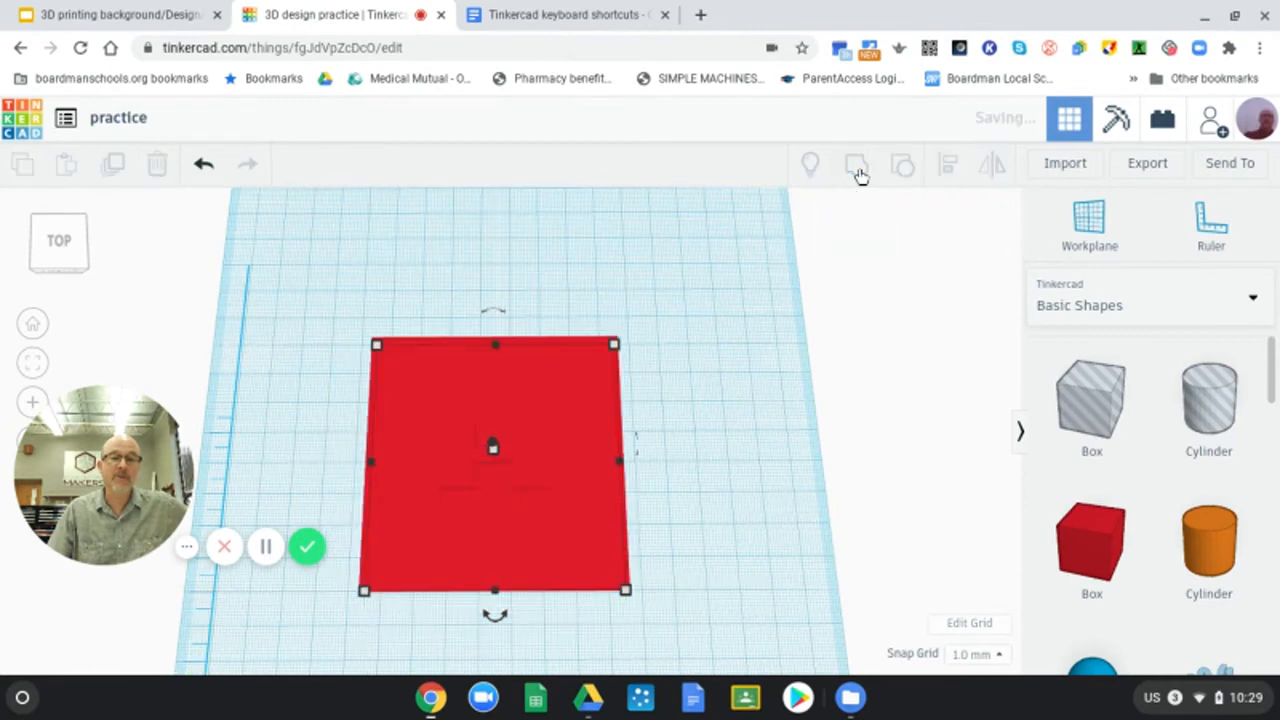
click(816, 221)
right_drag(692, 423, 697, 463)
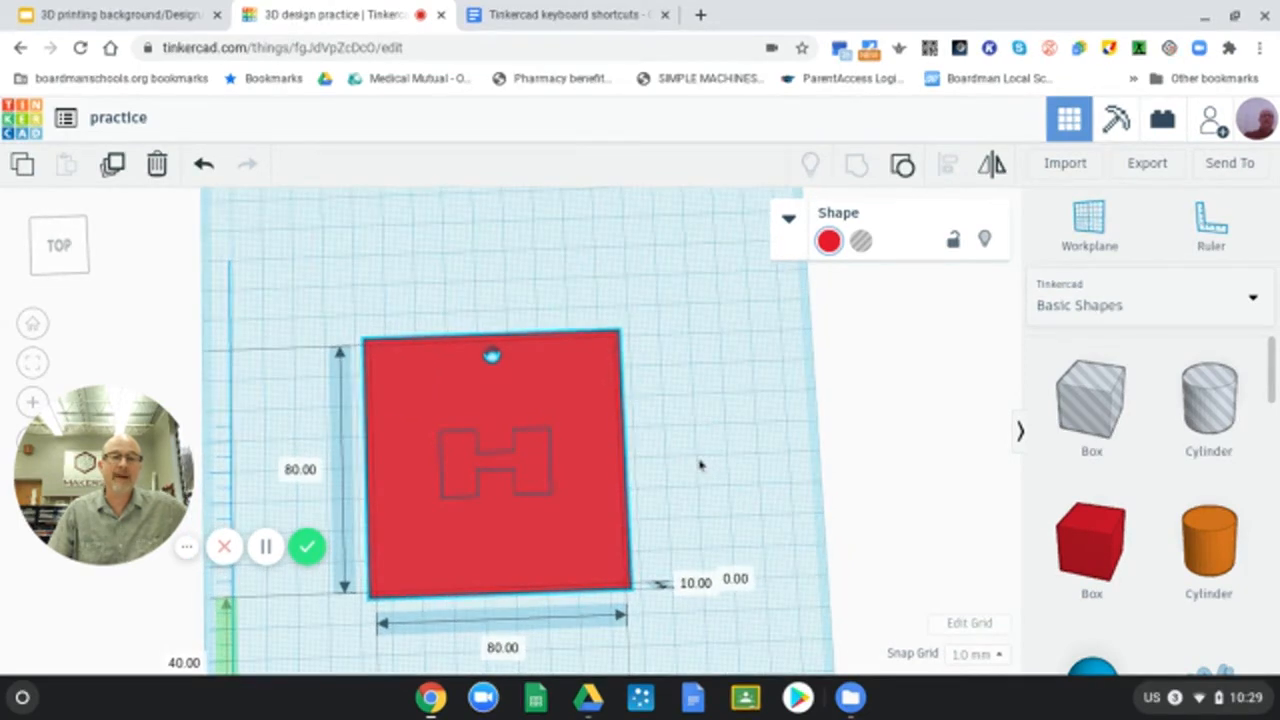
right_drag(697, 463, 695, 453)
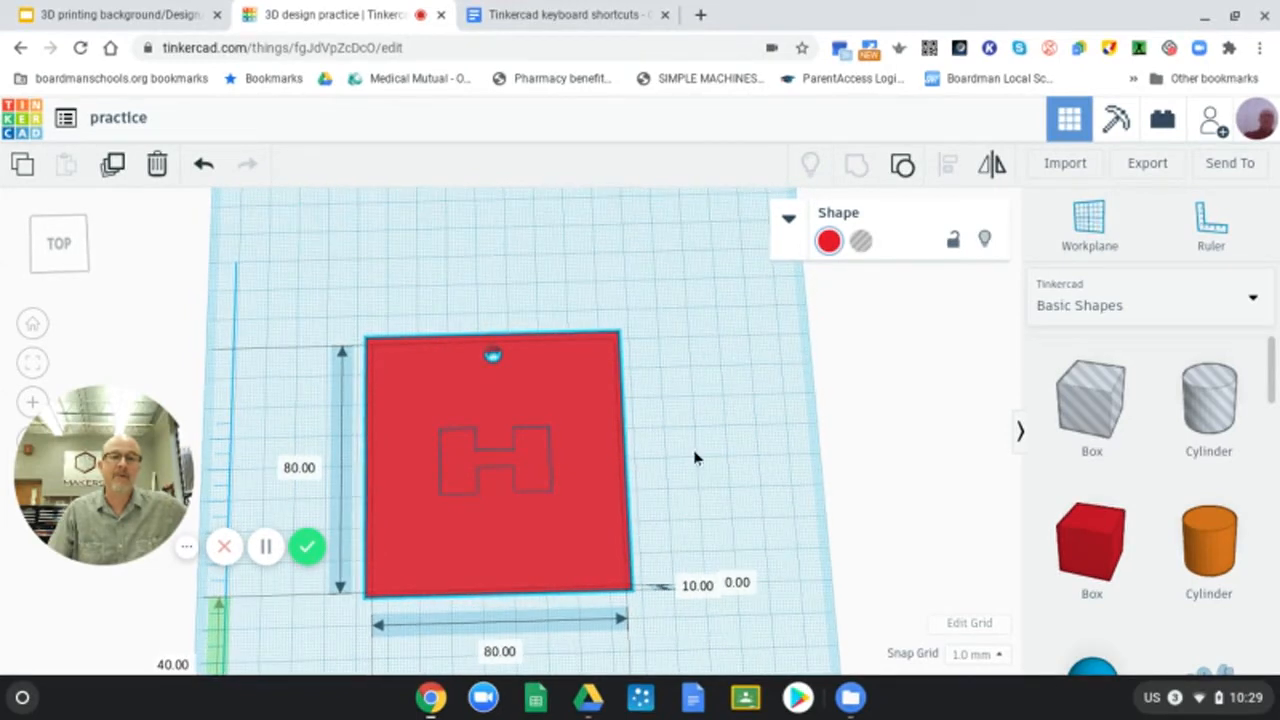
Step: Undo the grouping, the alignment, and the last moves of the cylinder hole and the red plate
click(204, 167)
click(204, 166)
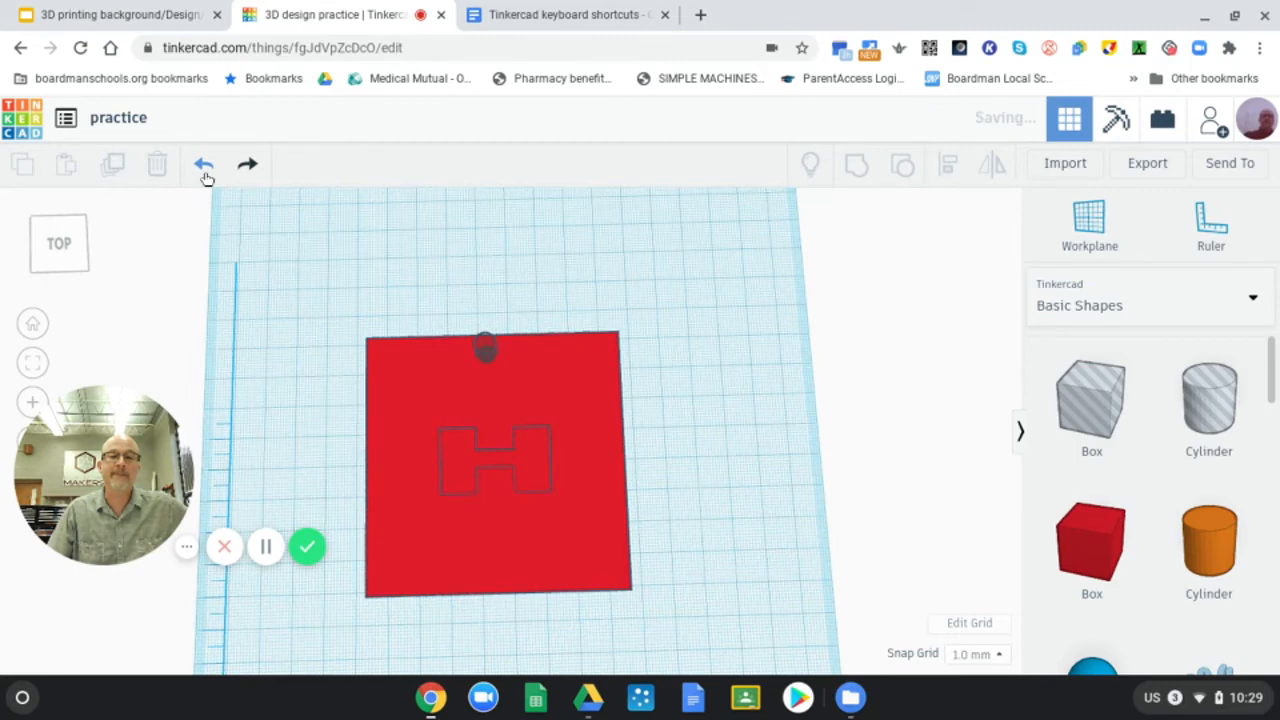
click(204, 166)
click(204, 168)
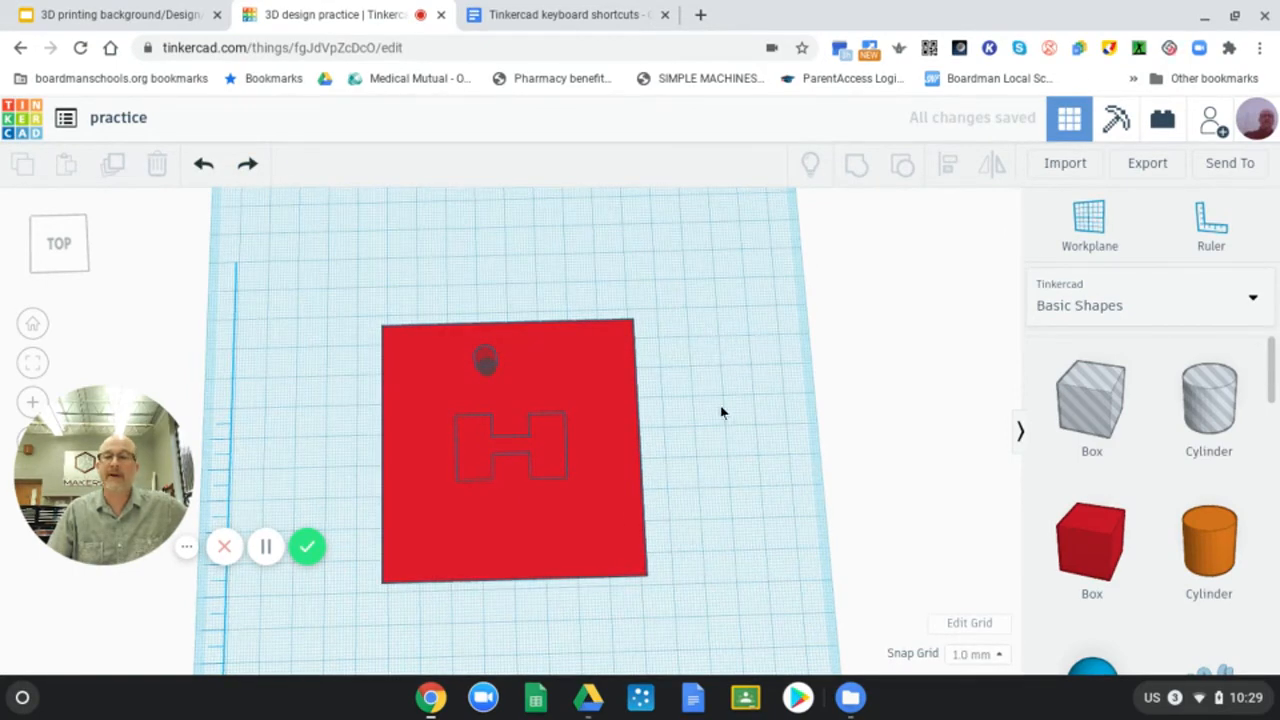
Step: Move the cylinder hole near the plate's back edge, about 90 mm across and 114 mm back from the ruler origin
click(488, 362)
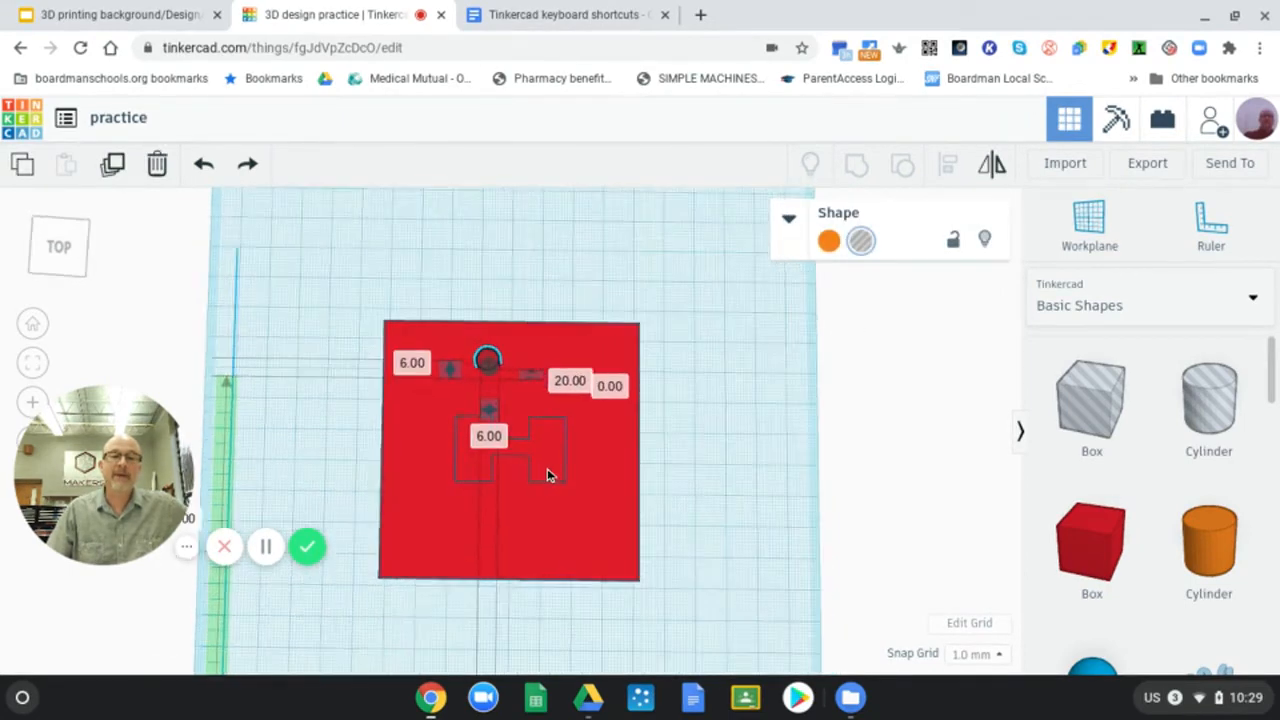
right_drag(549, 477, 351, 406)
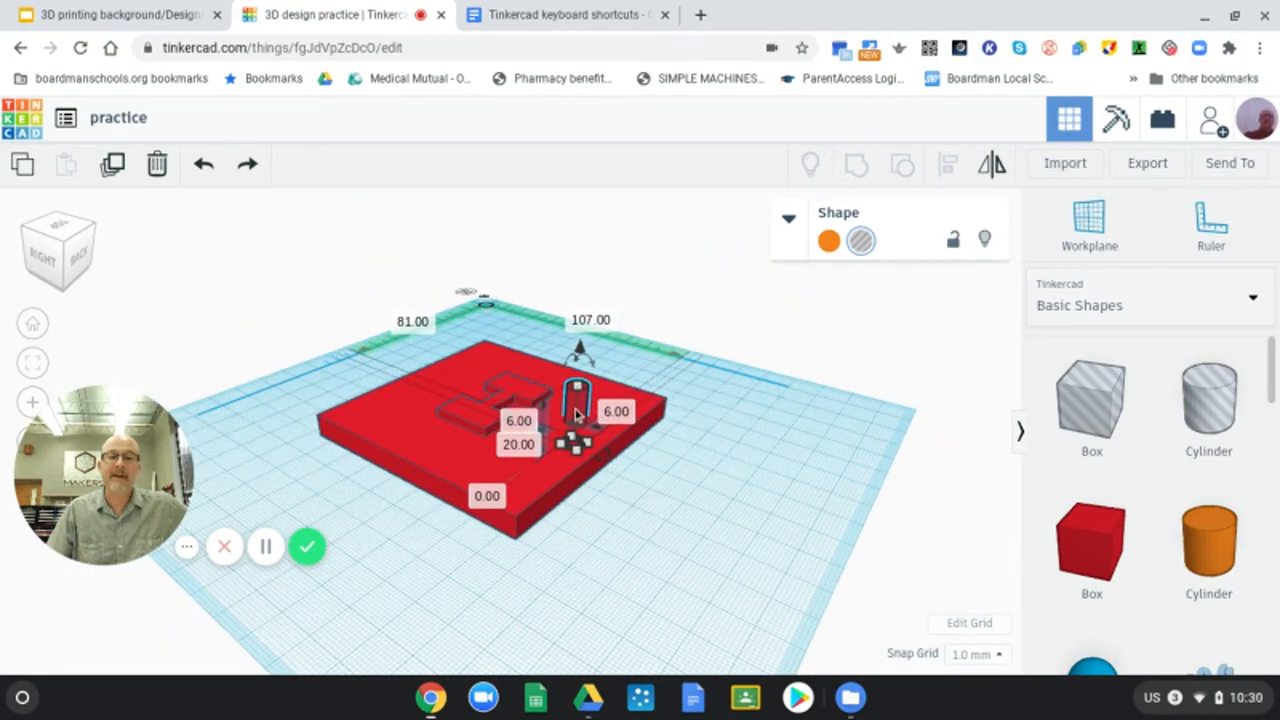
drag(577, 416, 580, 437)
right_drag(633, 513, 608, 521)
scroll(603, 522, up, 6)
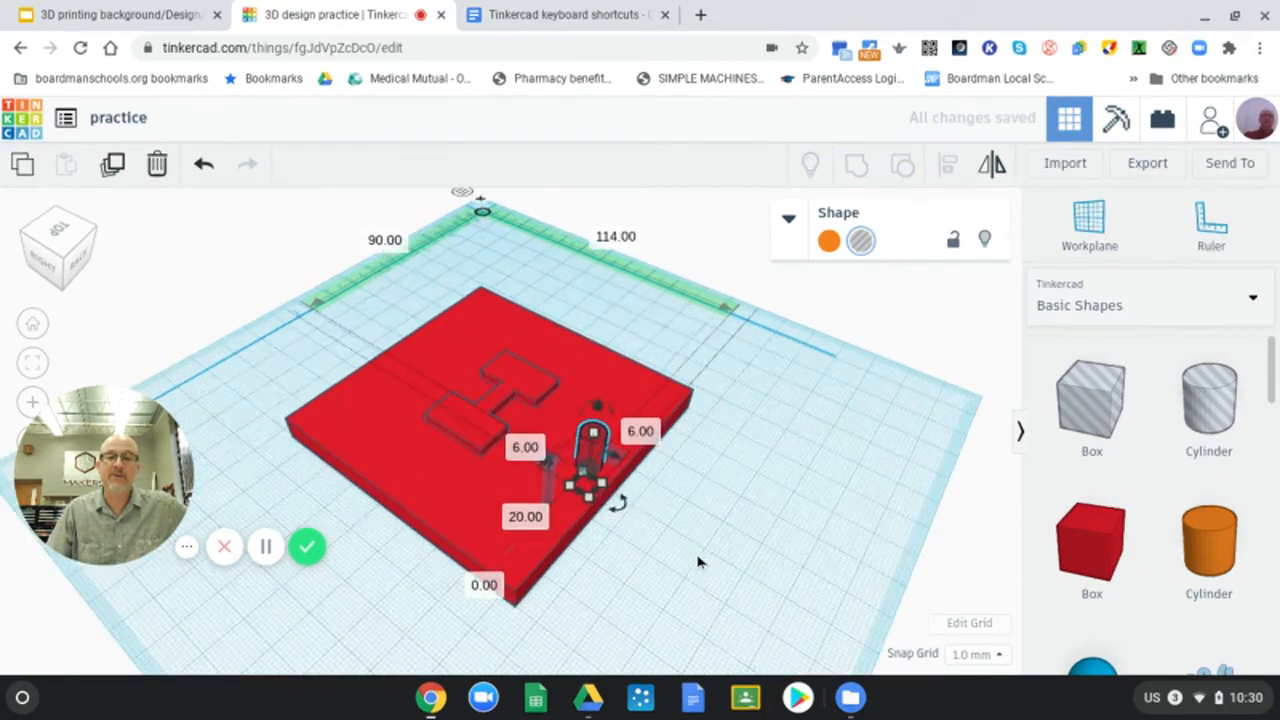
scroll(680, 578, down, 6)
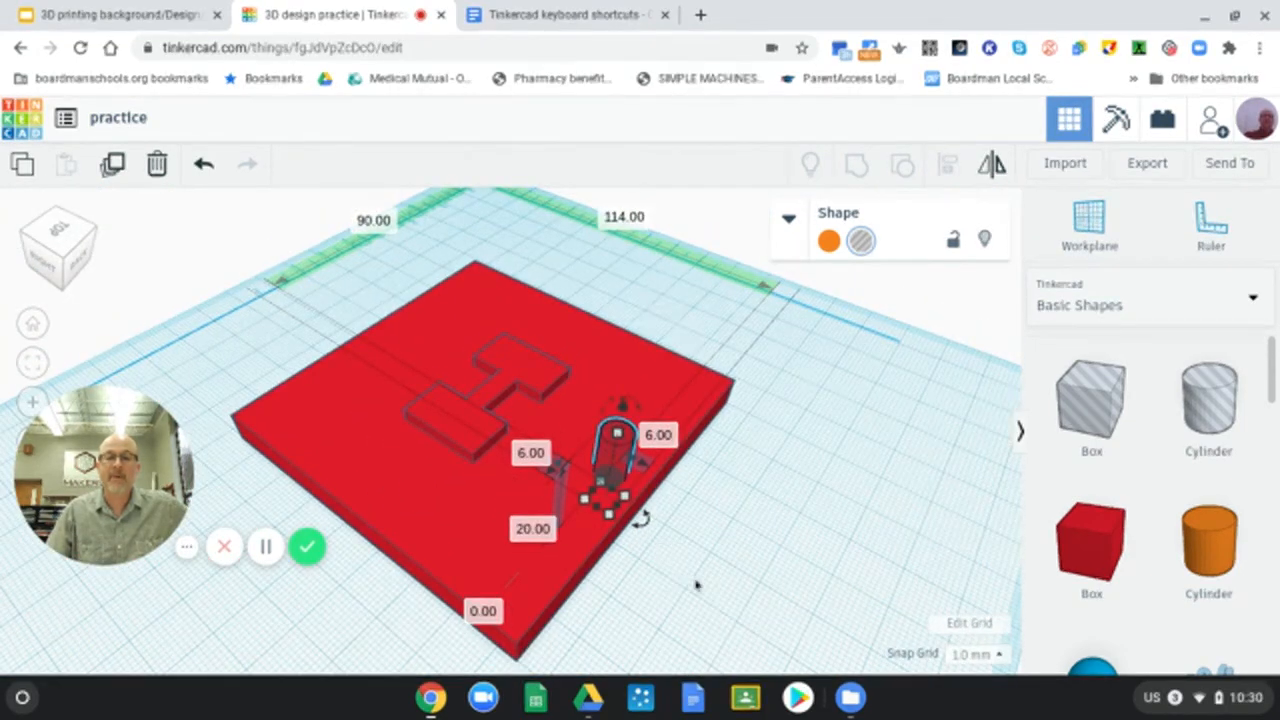
scroll(682, 556, up, 3)
scroll(686, 545, up, 1)
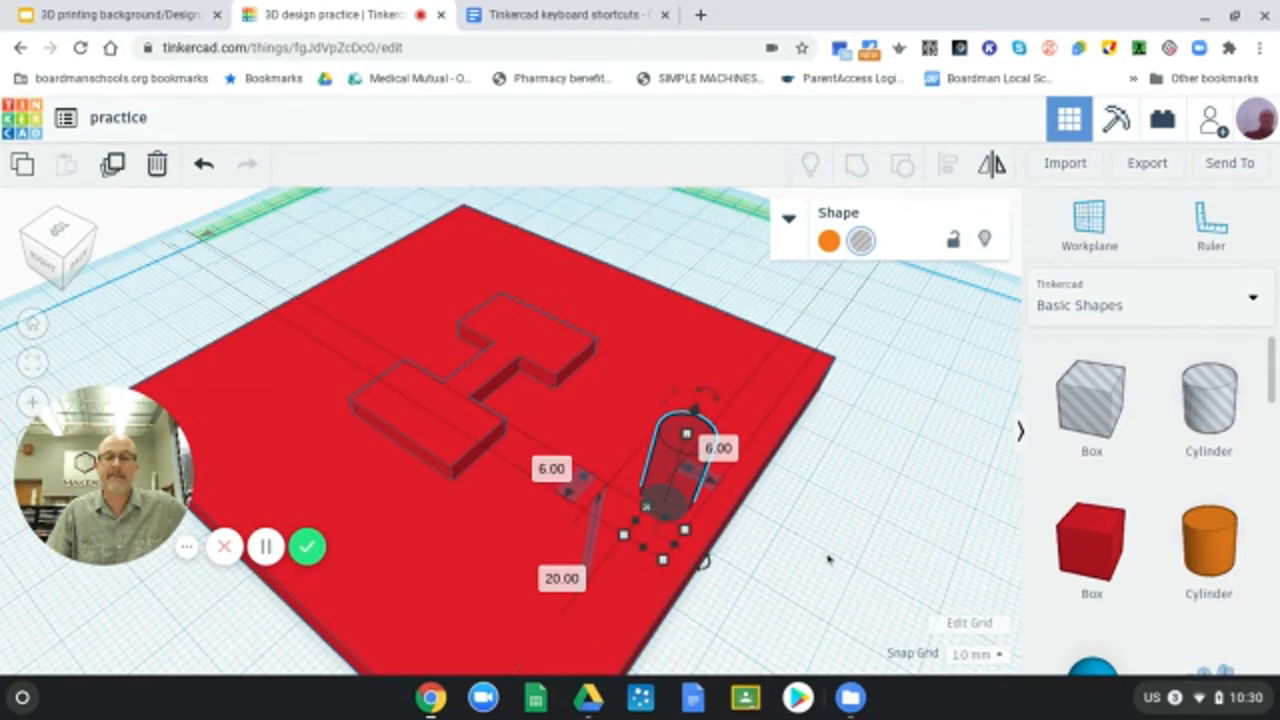
Step: Align the cylinder hole and the red plate on their common centre across the plate's width
click(33, 323)
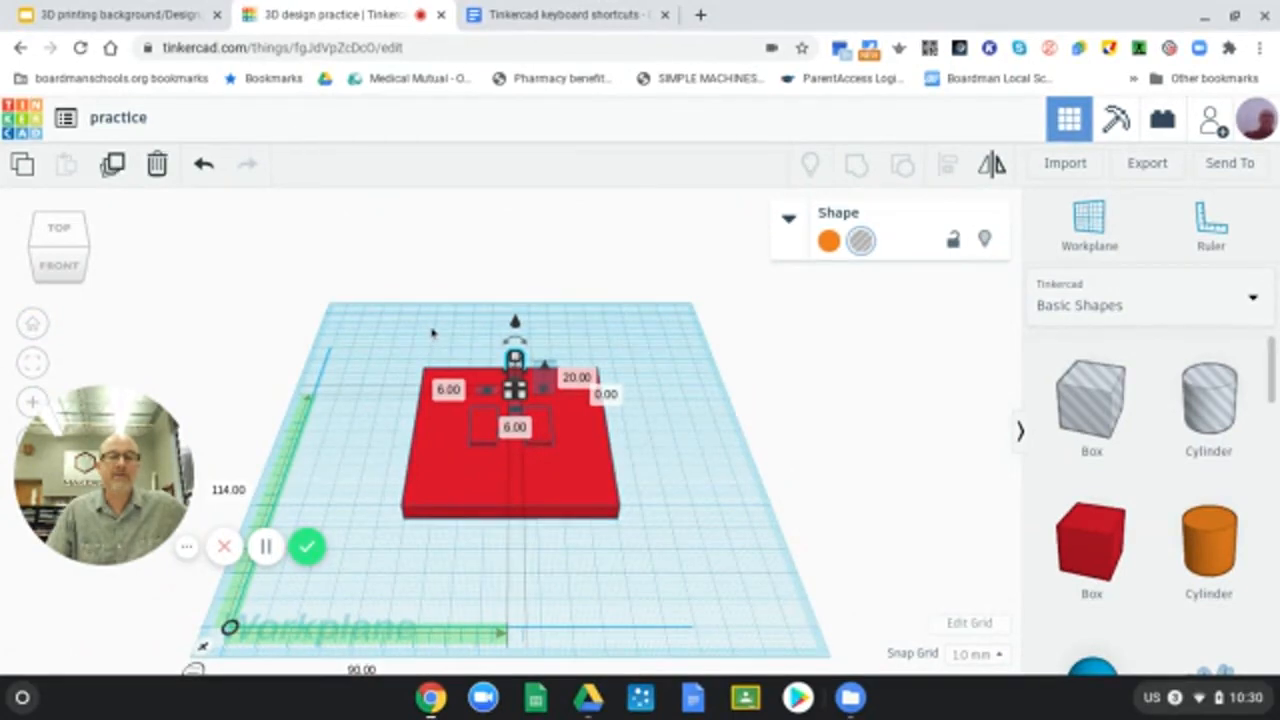
drag(432, 333, 515, 409)
drag(575, 445, 651, 494)
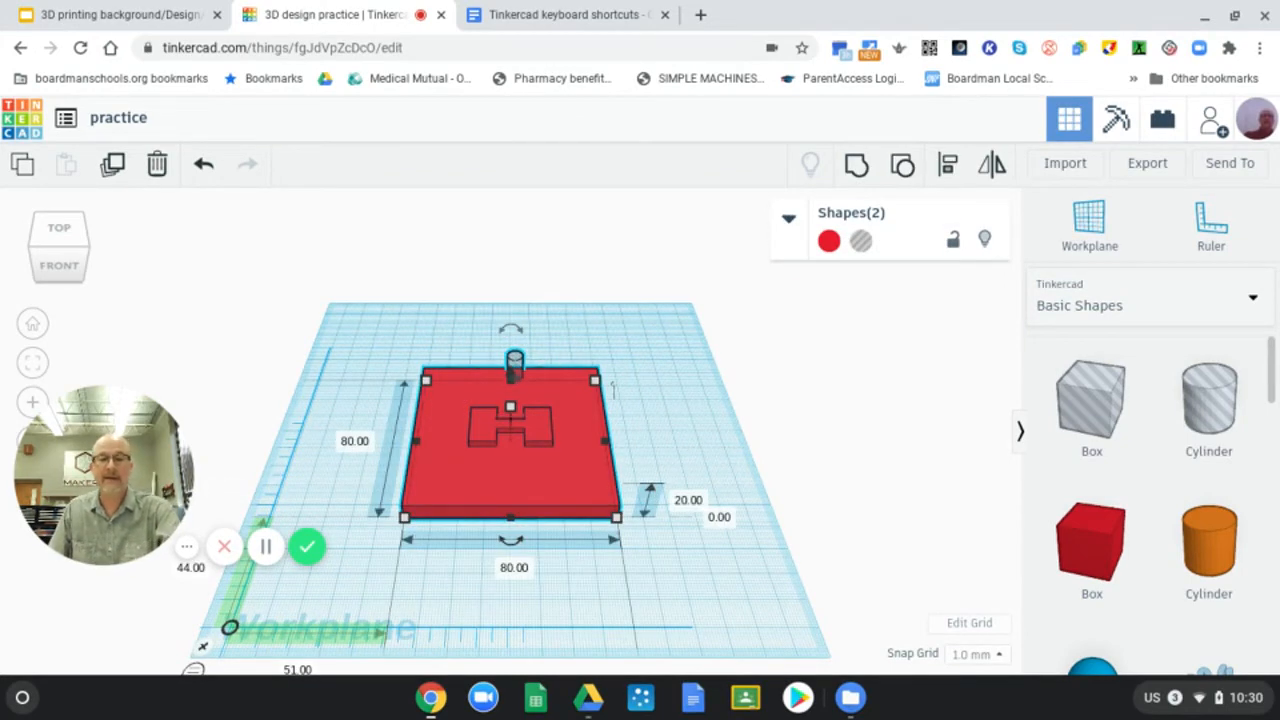
key(l)
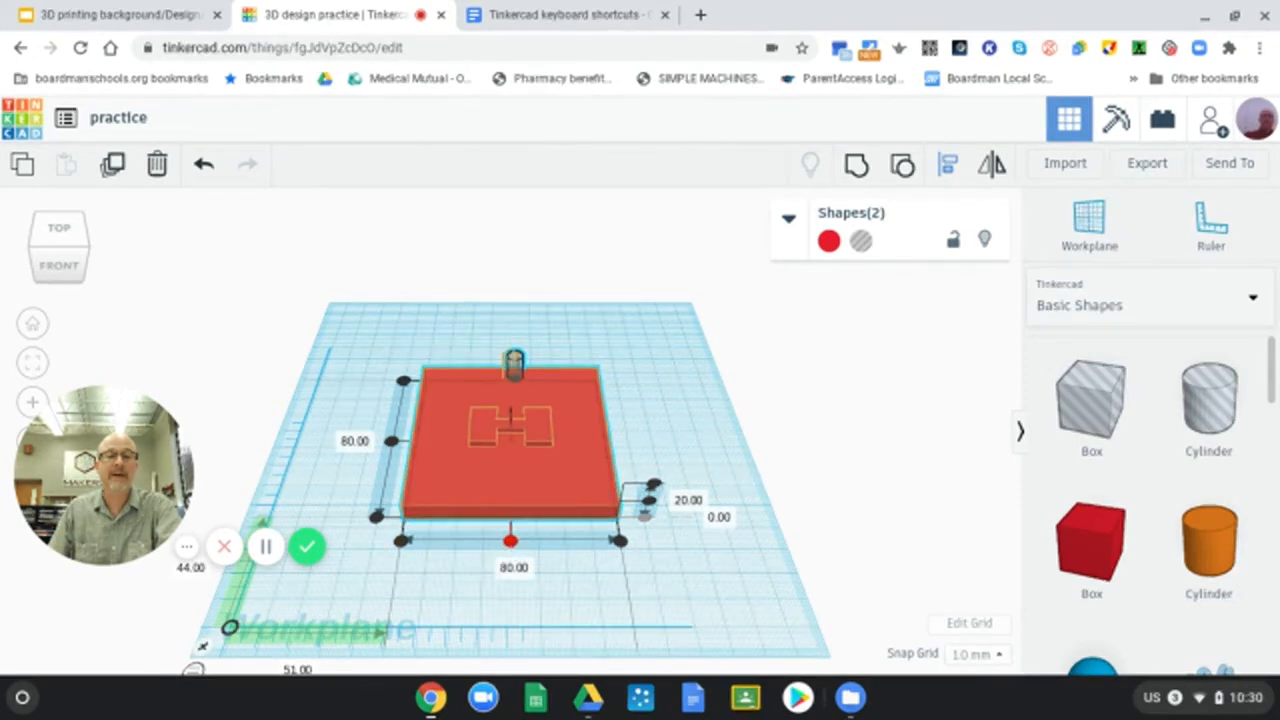
click(510, 541)
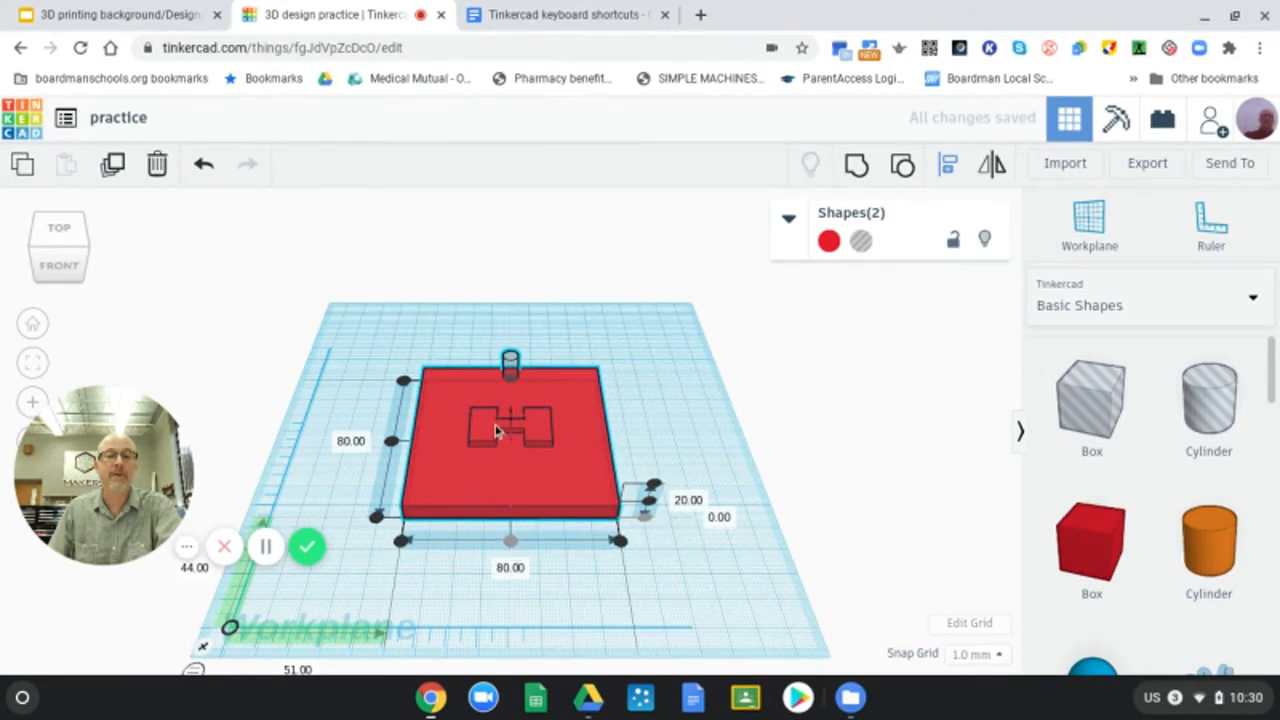
click(433, 308)
Step: Group the aligned cylinder hole with the red plate to cut the hole through it, and check the result from above
drag(432, 303, 613, 488)
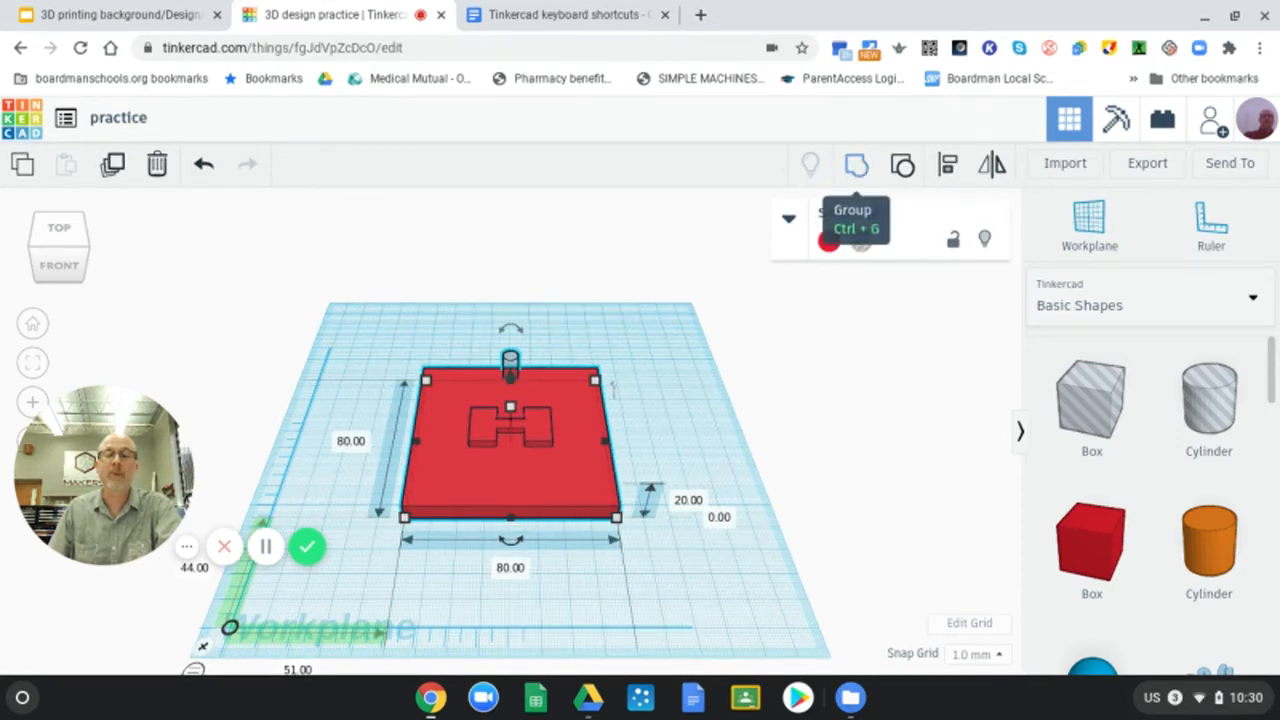
click(857, 167)
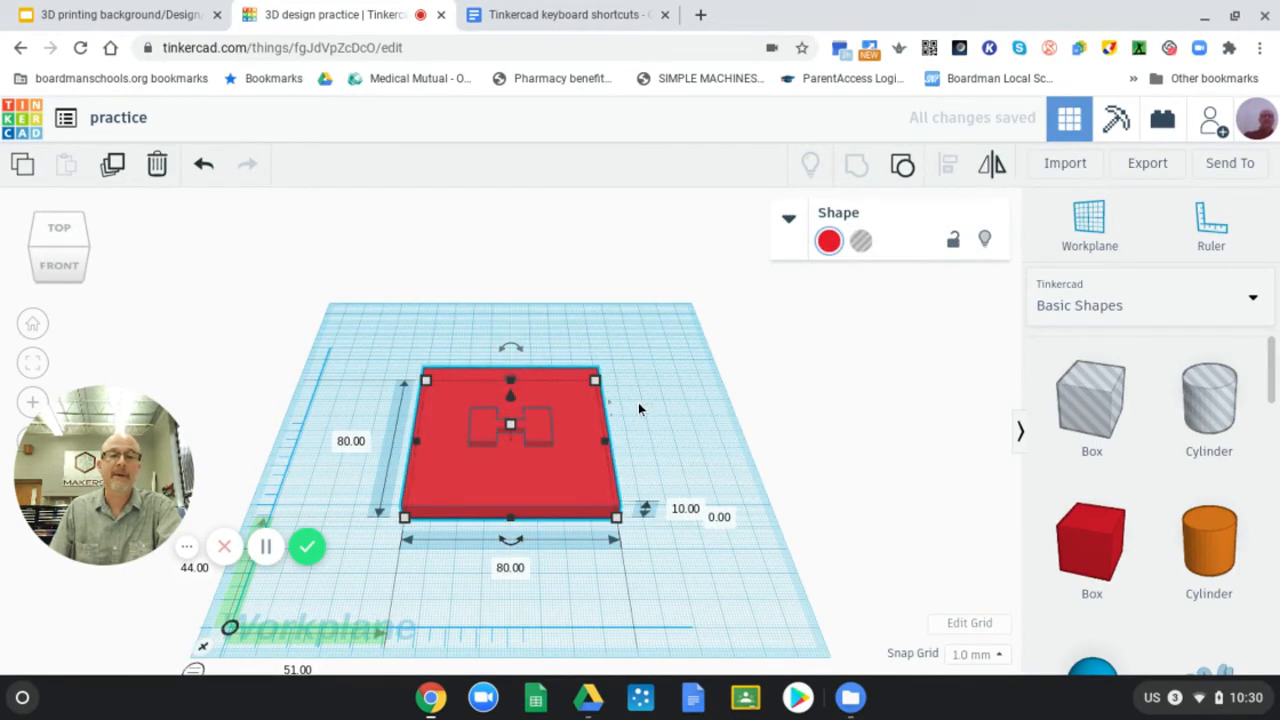
right_drag(640, 404, 640, 496)
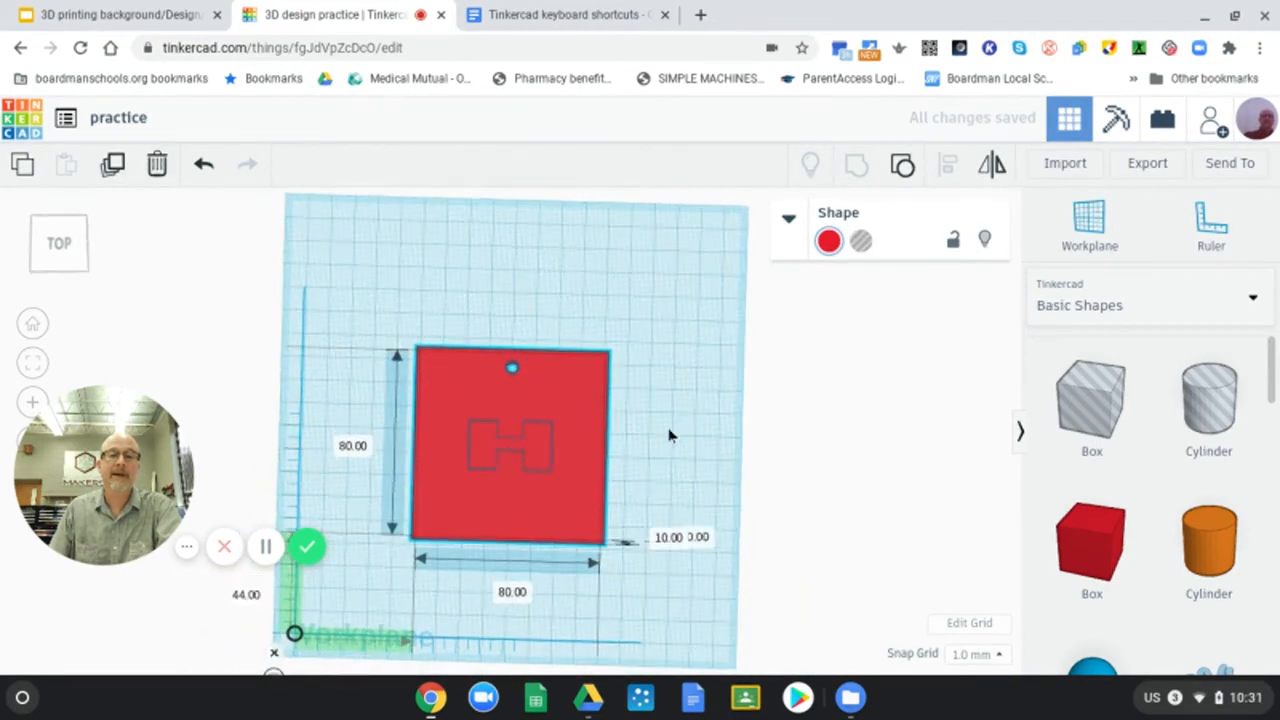
Step: Place the letter B from the Text and numbers shapes on the workplane beside the red plate
mouse_move(670, 435)
right_down()
mouse_move(669, 403)
mouse_move(628, 443)
mouse_move(663, 426)
right_up()
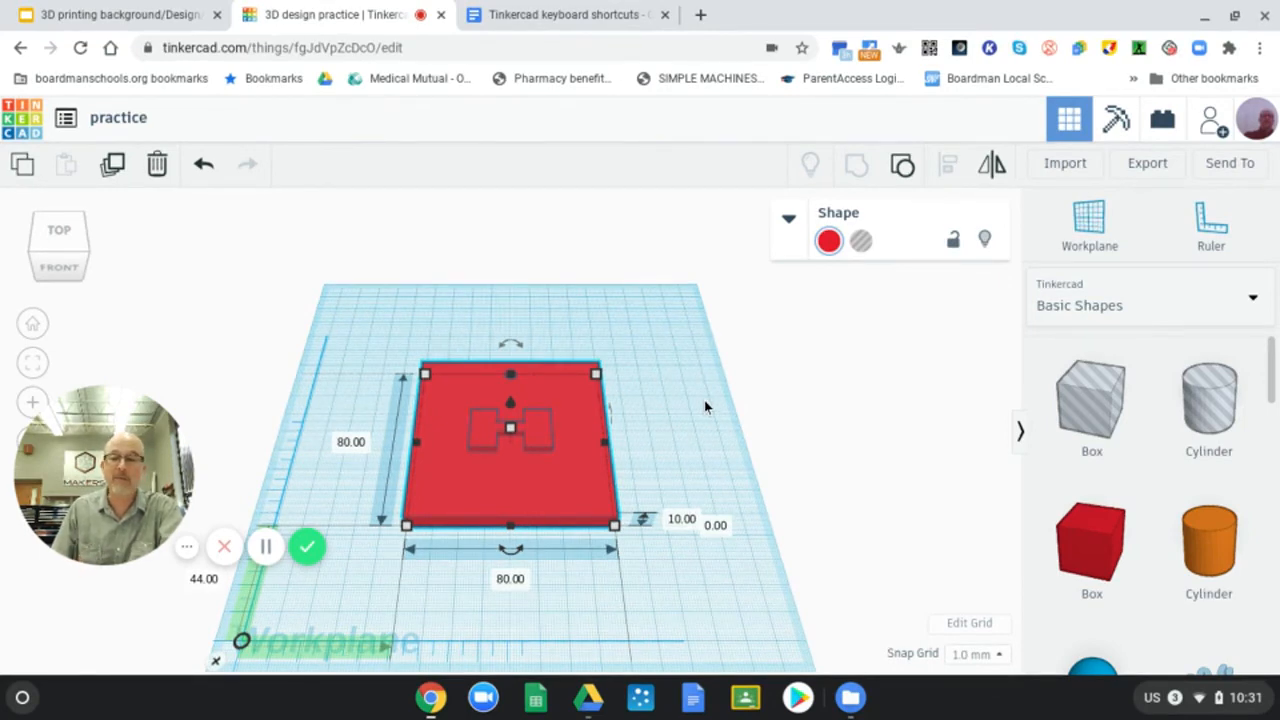
click(1257, 308)
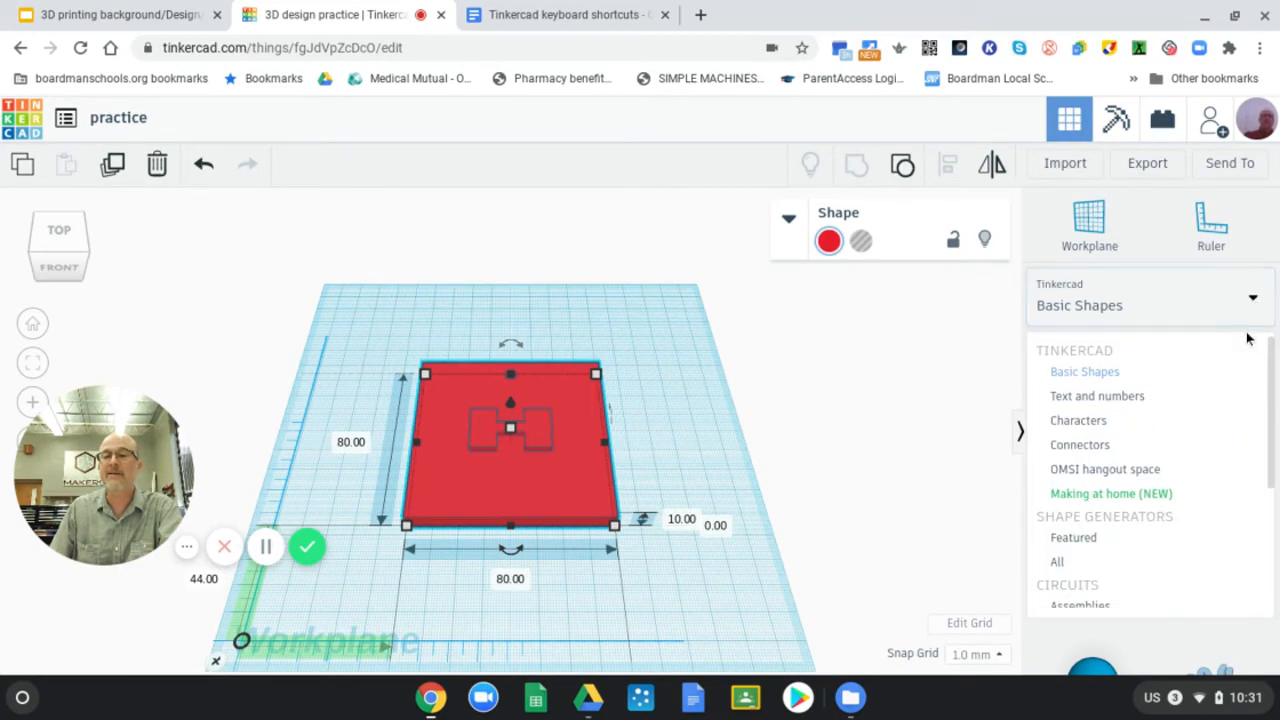
click(1125, 400)
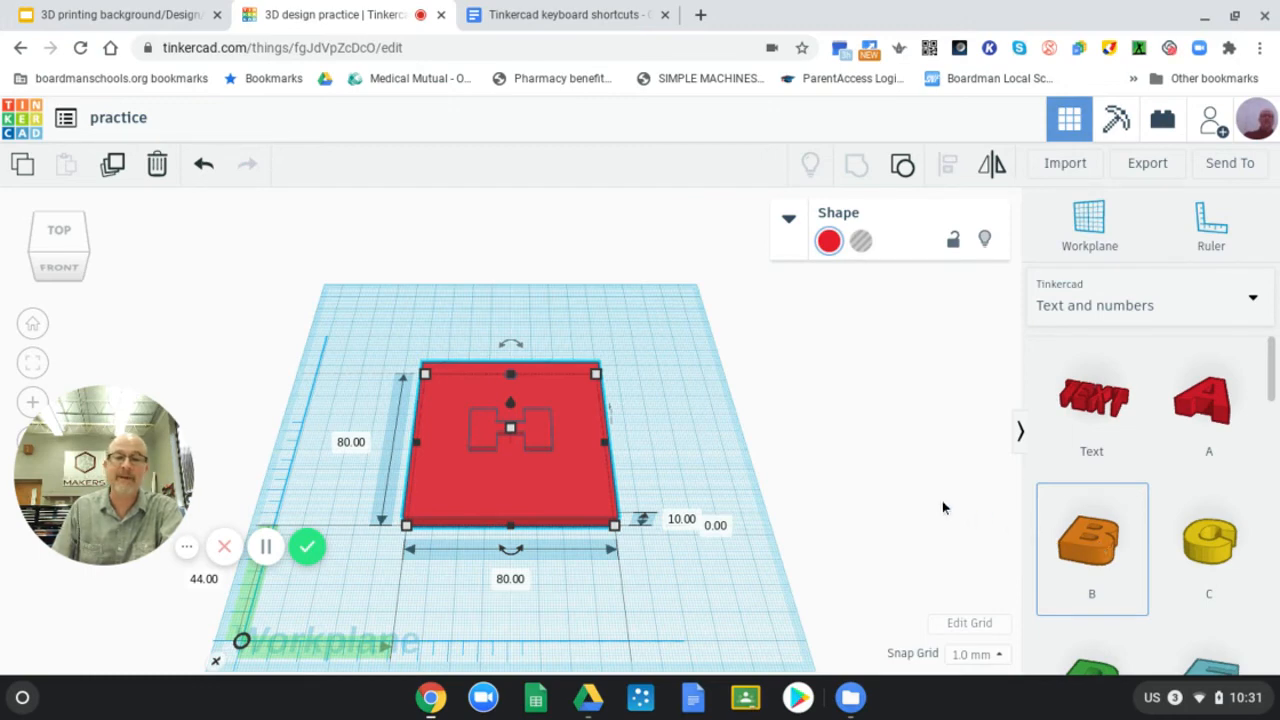
drag(1120, 495, 740, 530)
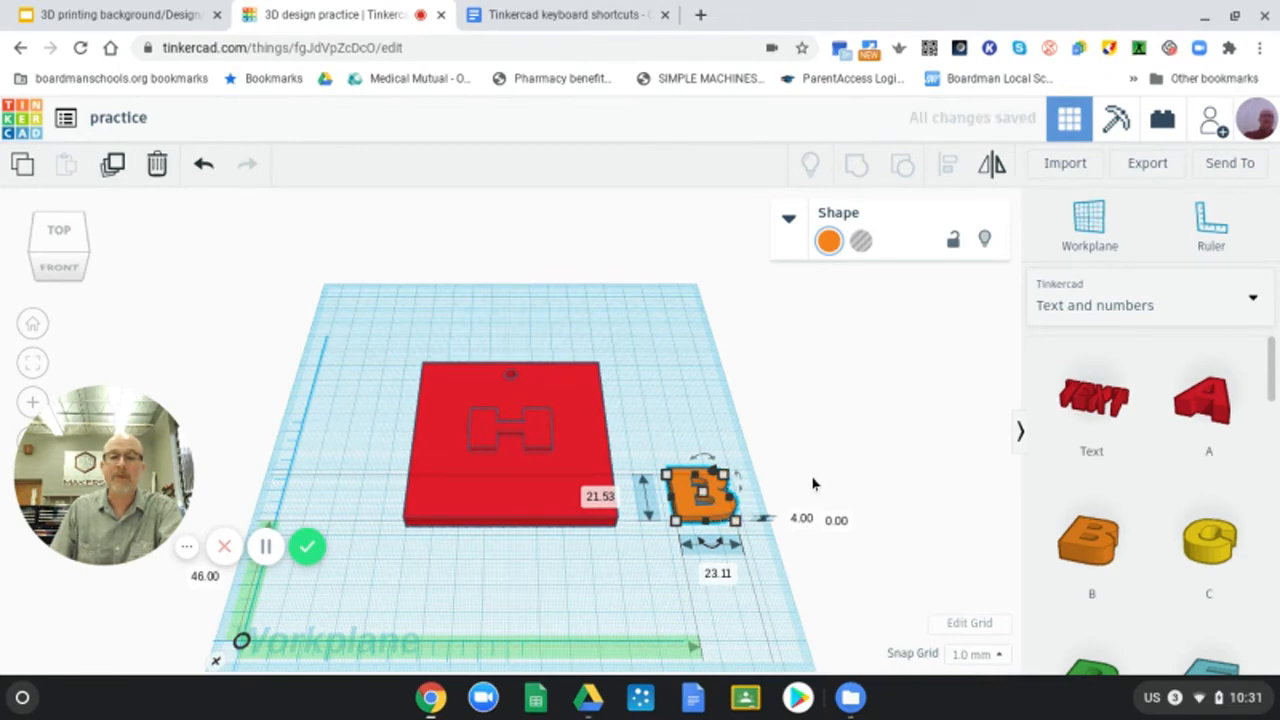
Step: Turn the letter B into a hole and stretch its height to 21 mm
right_drag(834, 480, 791, 424)
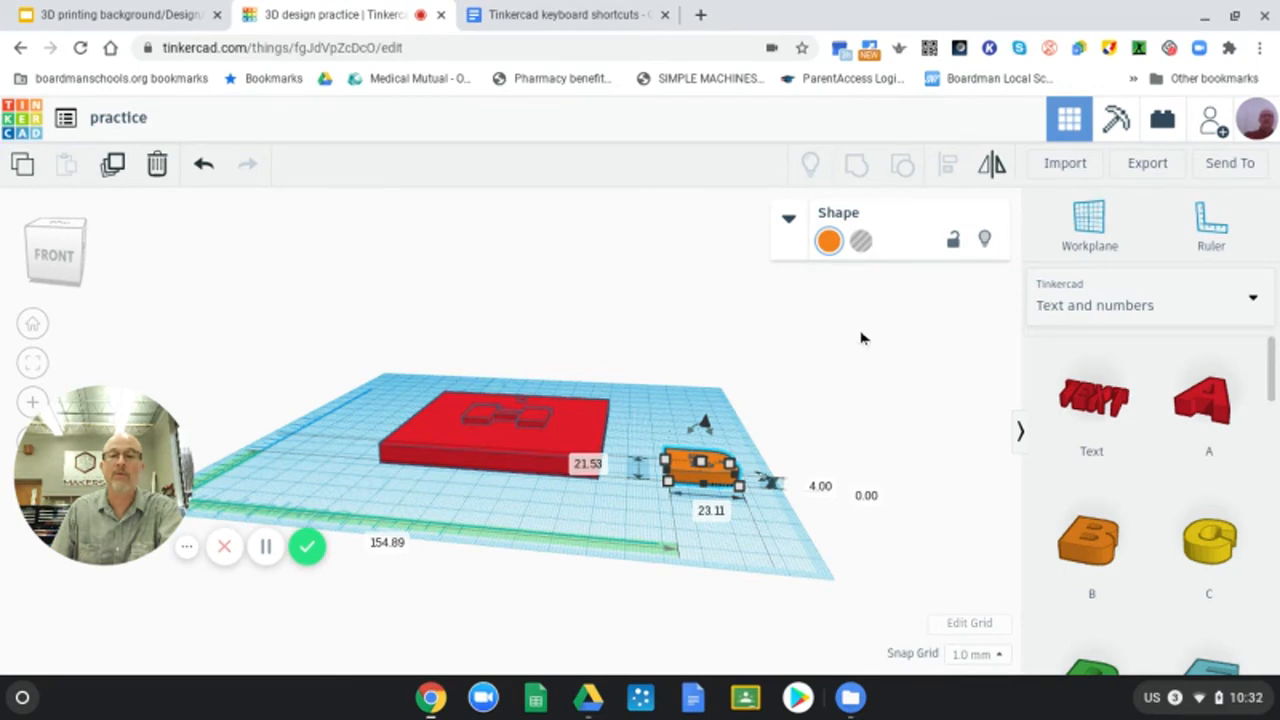
click(862, 243)
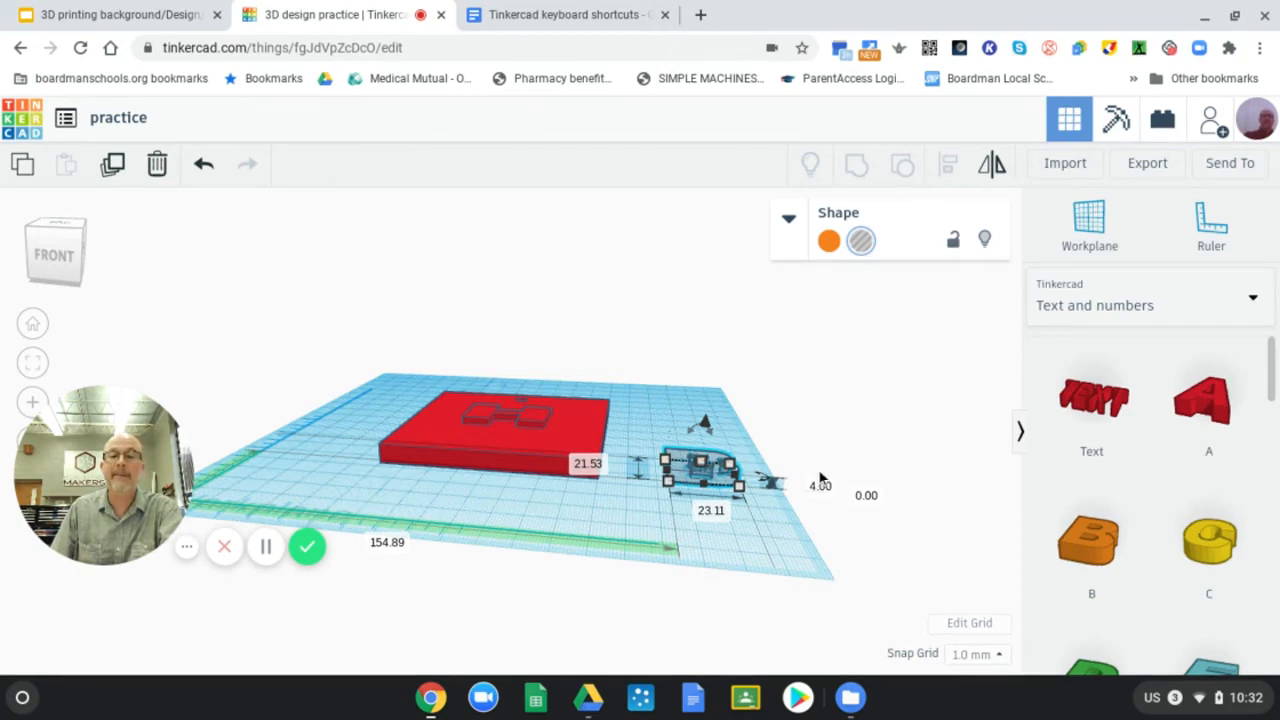
right_drag(811, 537, 733, 519)
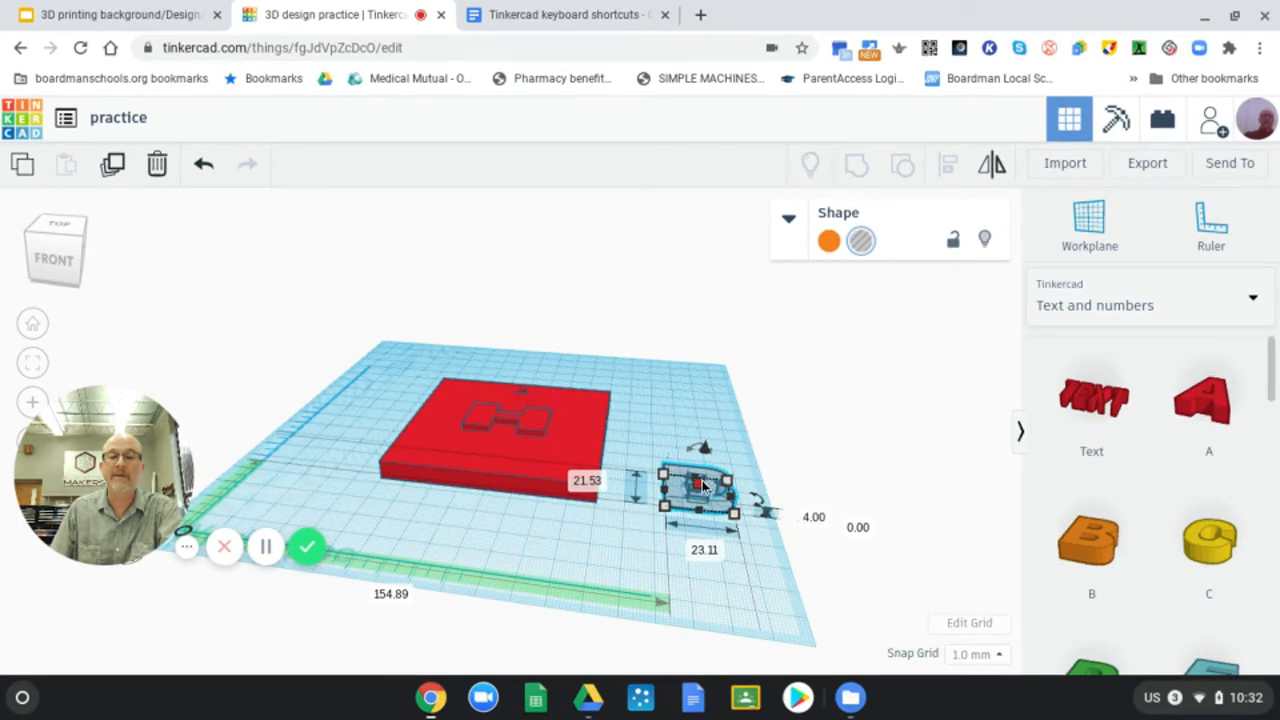
drag(703, 486, 710, 441)
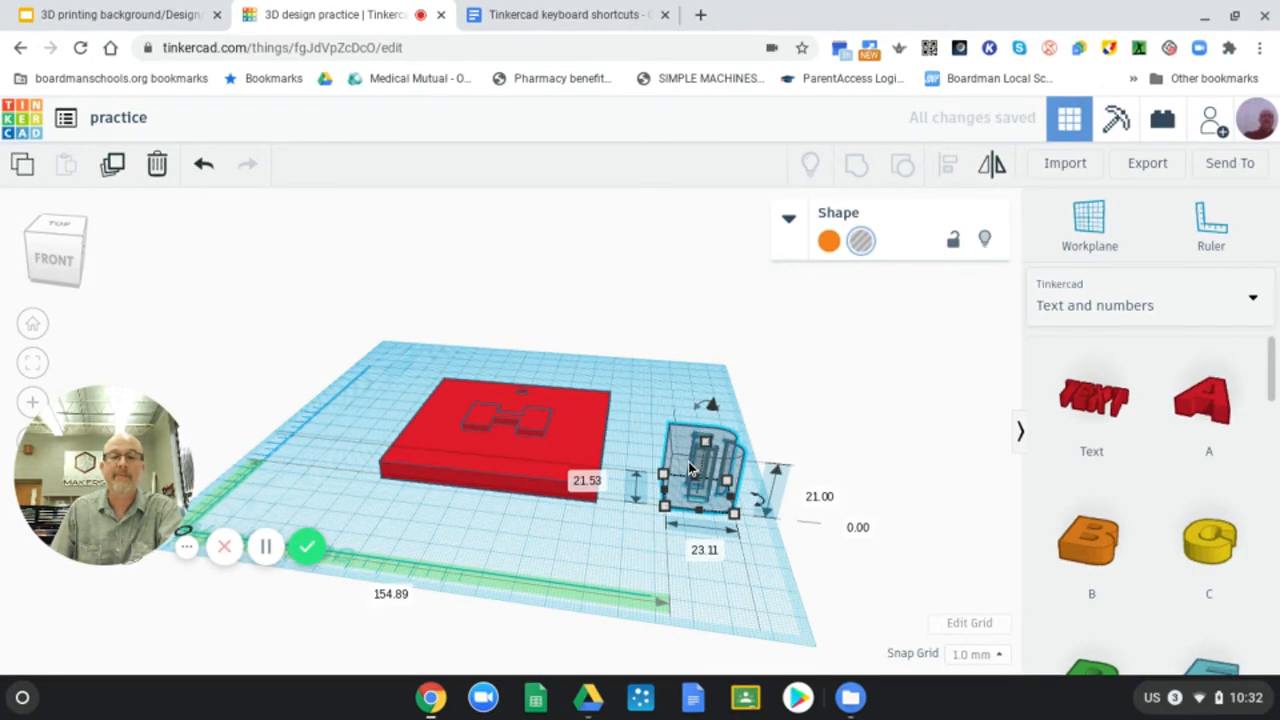
Step: Move the B hole onto the red plate's front right corner area, about 103 mm across from the ruler origin
drag(688, 461, 535, 440)
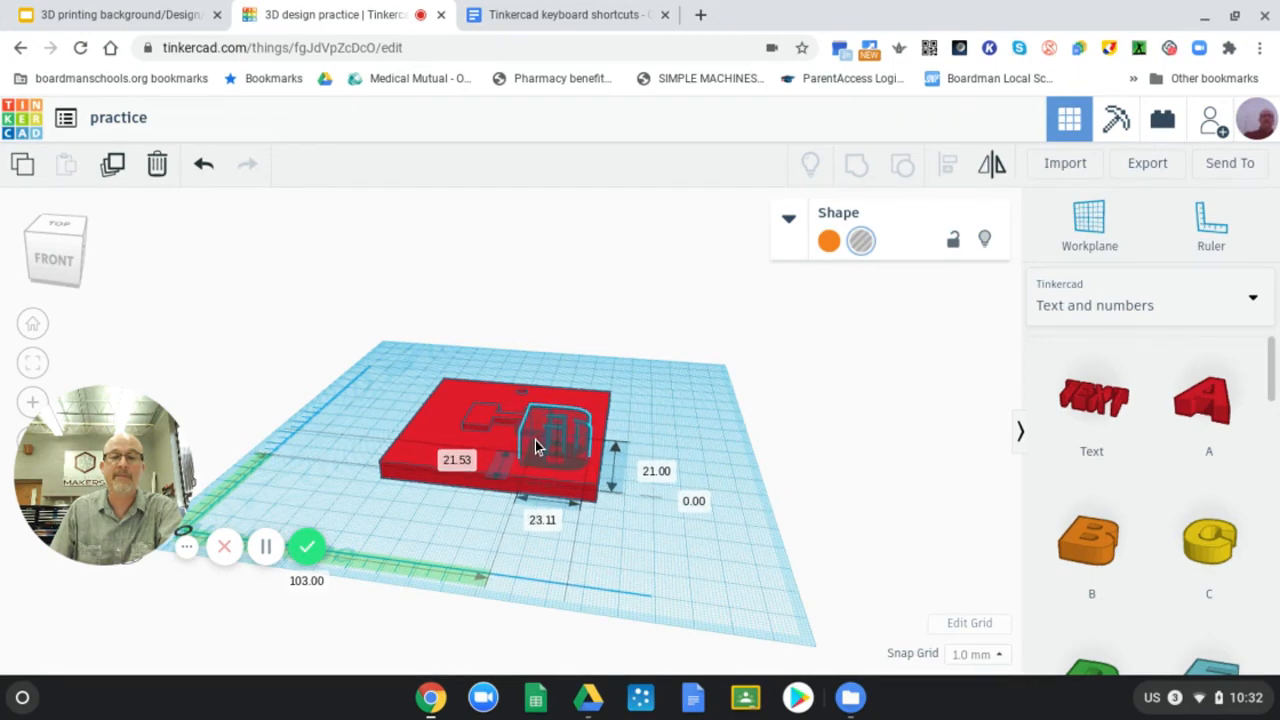
click(699, 451)
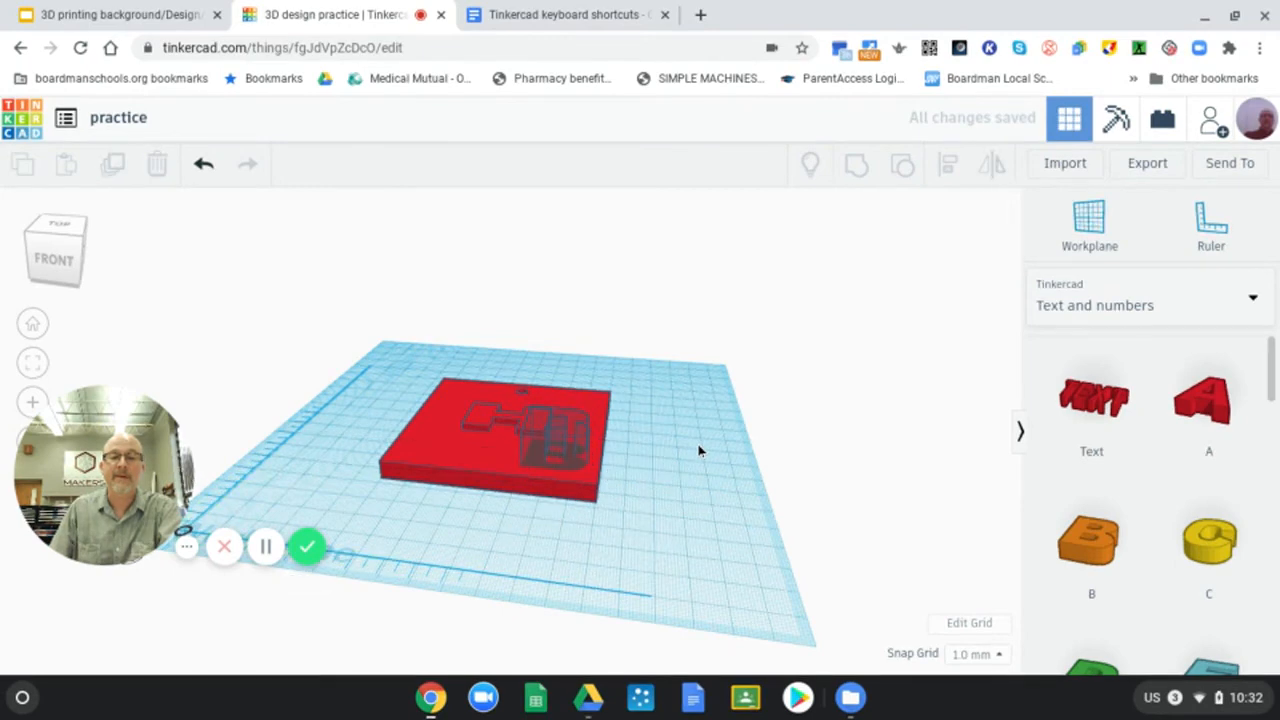
right_drag(697, 449, 717, 486)
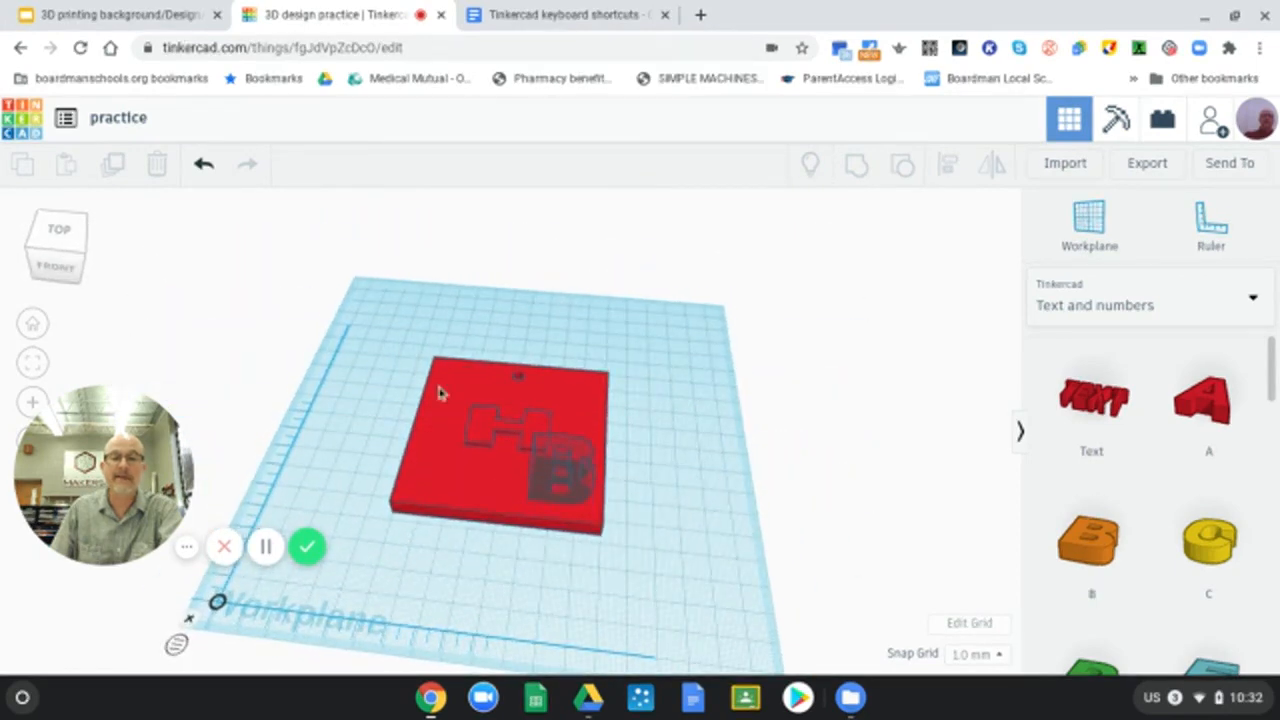
Step: Group the B hole with the red plate to cut the letter through it, and check the cut from above
drag(385, 342, 688, 543)
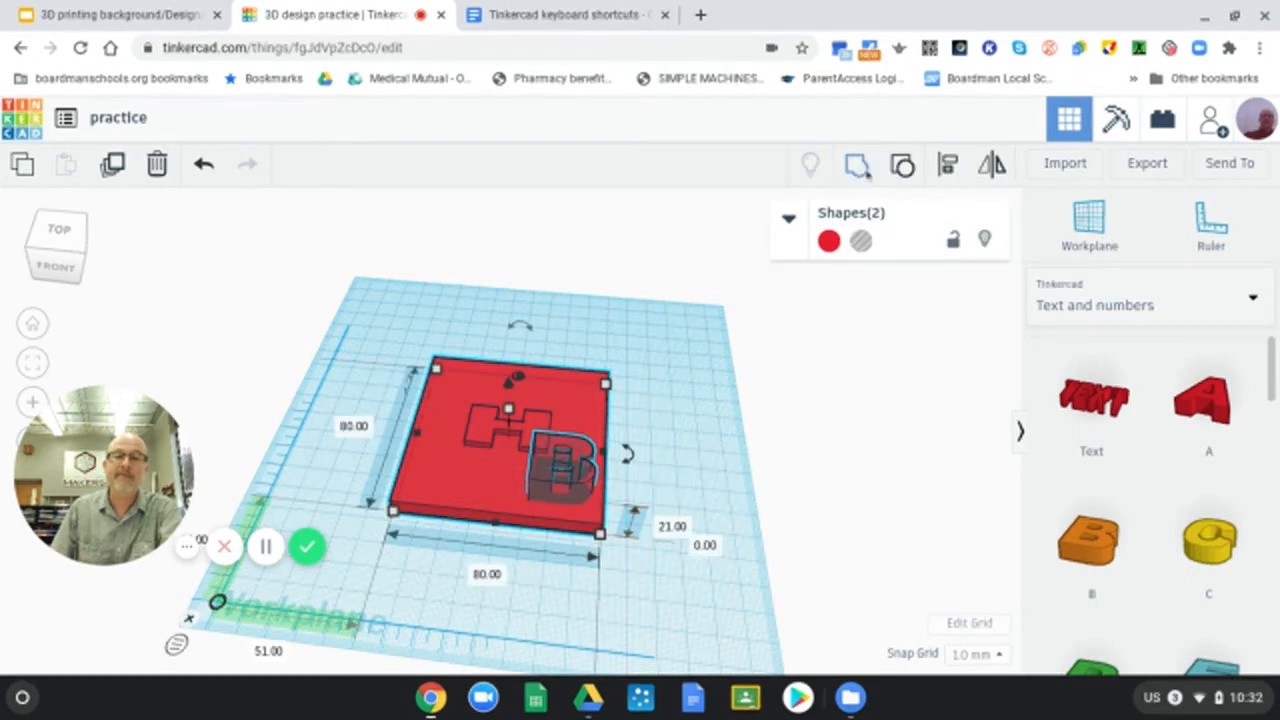
click(857, 166)
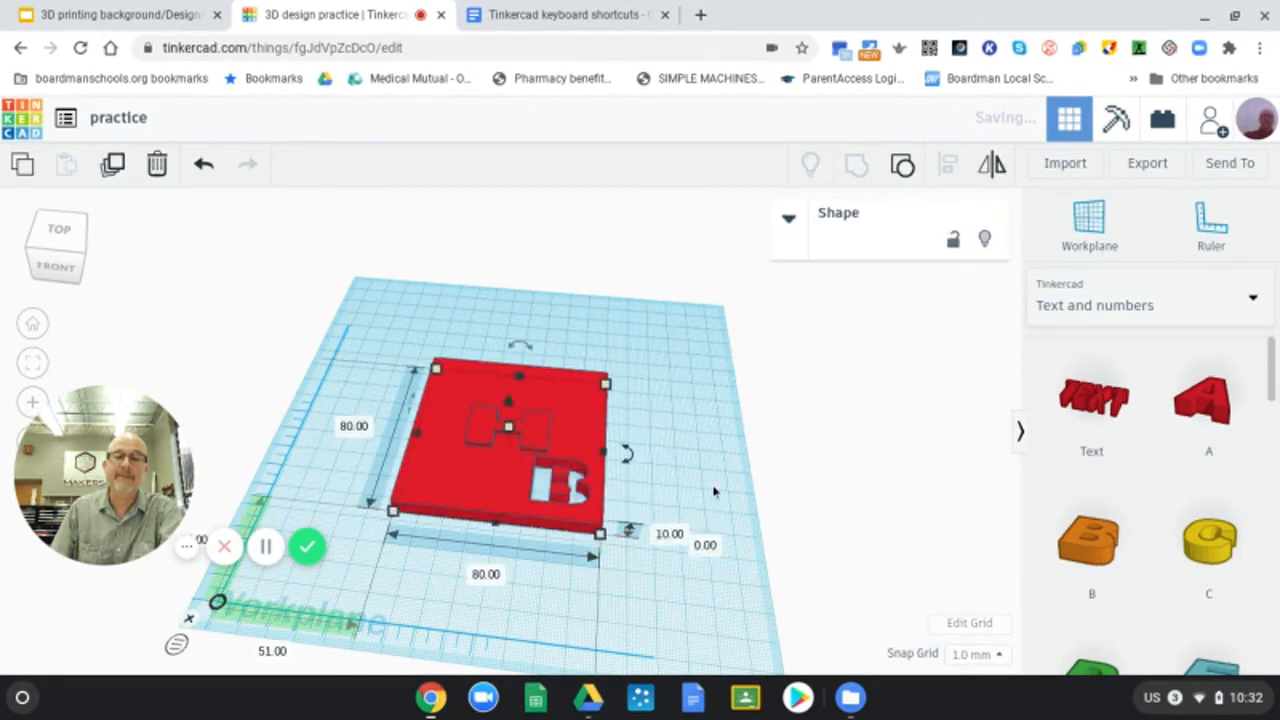
right_drag(712, 492, 722, 531)
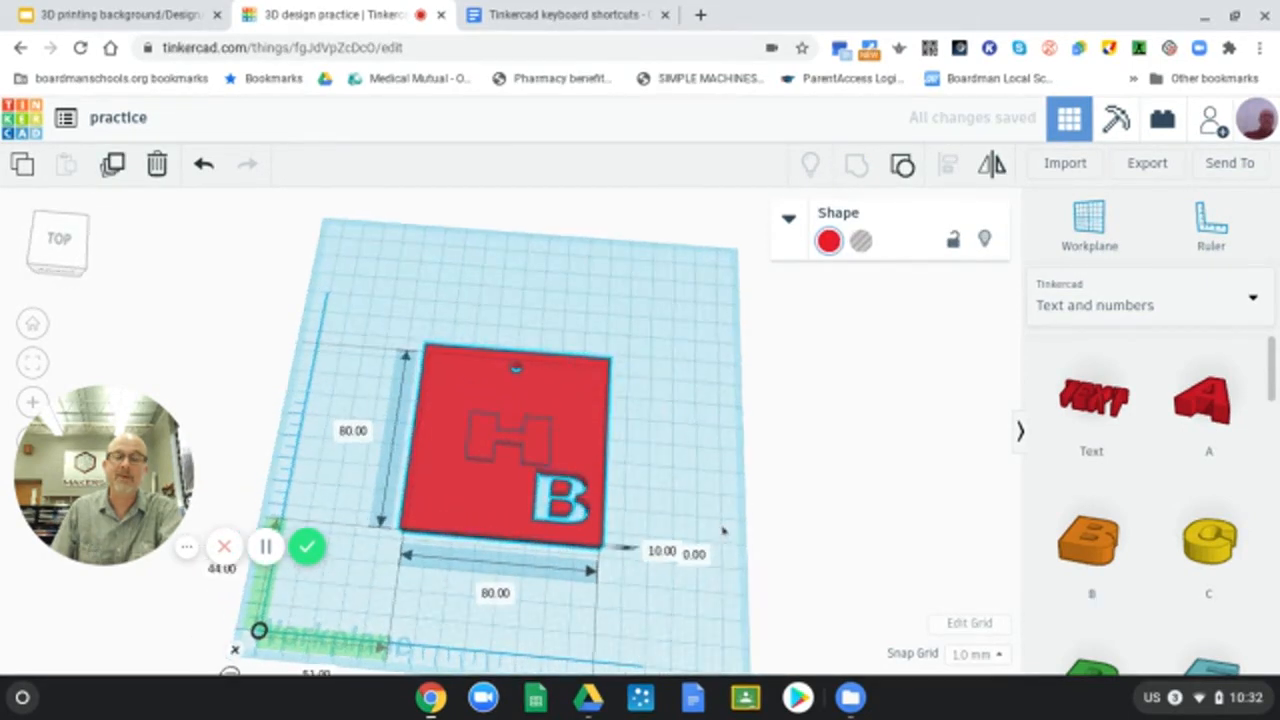
Step: Move the grouped red plate farther back on the workplane, to about 57 mm from the ruler origin
scroll(511, 434, up, 5)
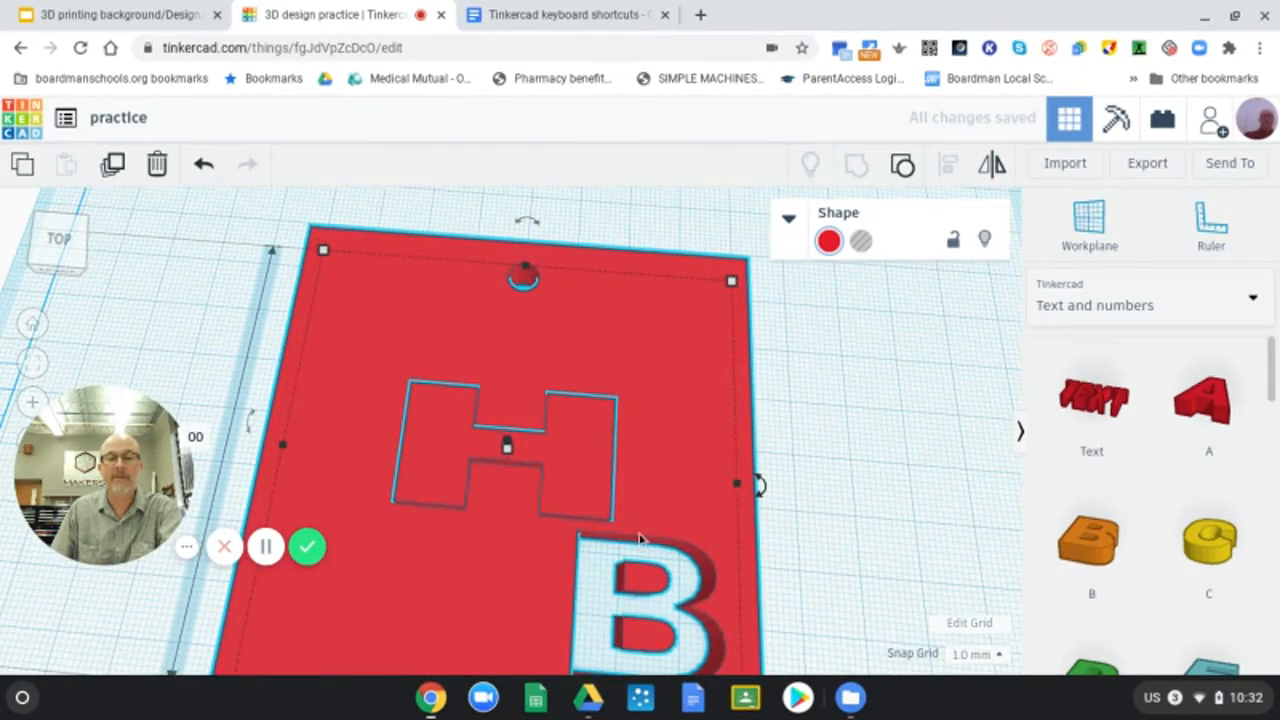
drag(674, 509, 625, 432)
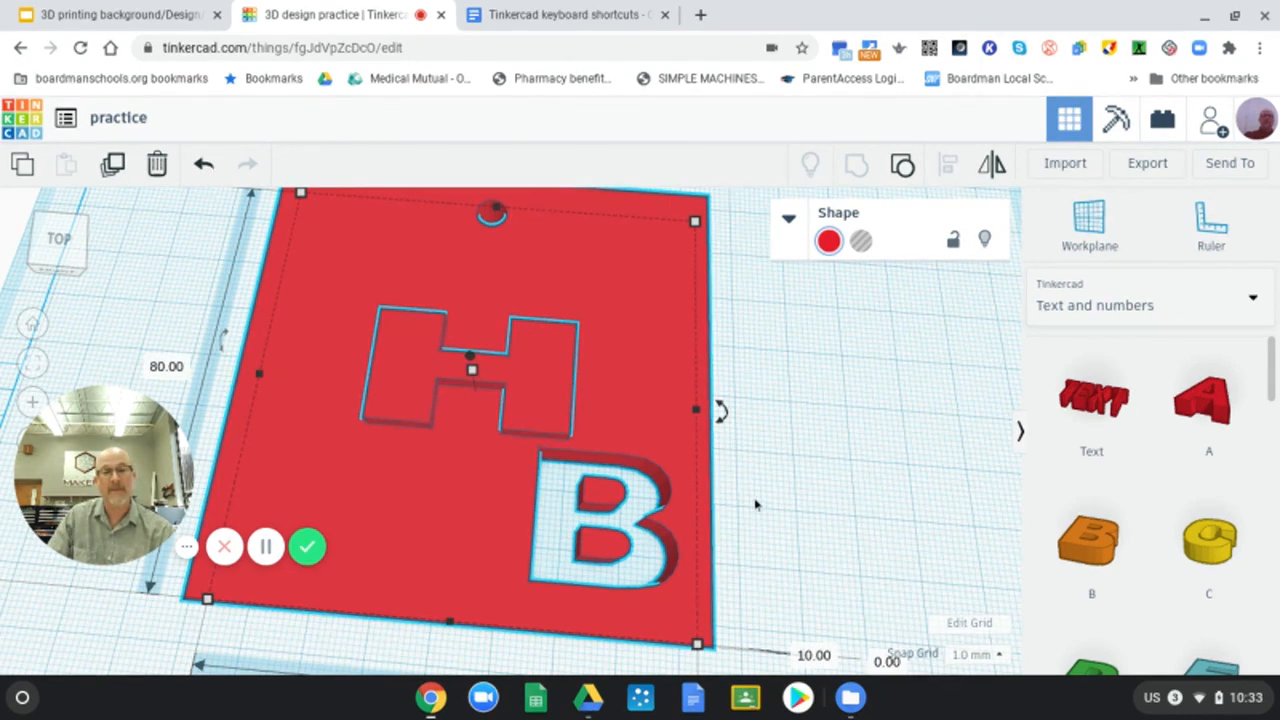
key(f)
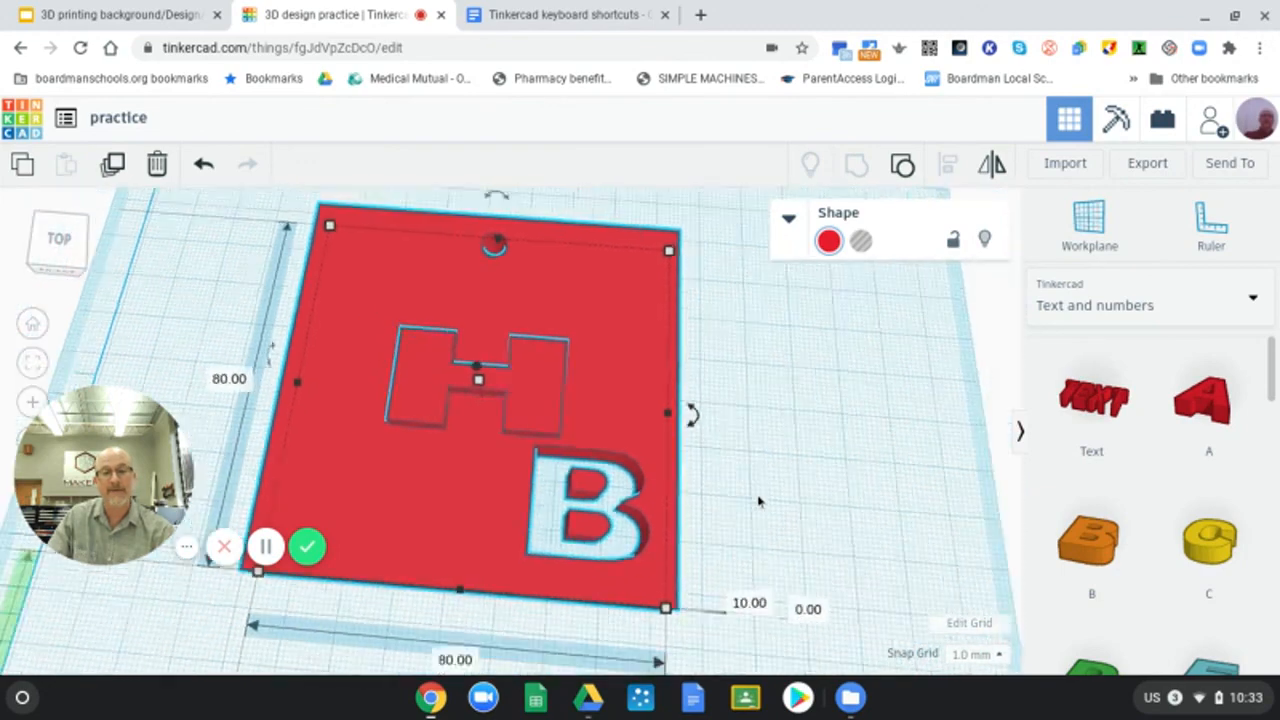
scroll(761, 501, down, 2)
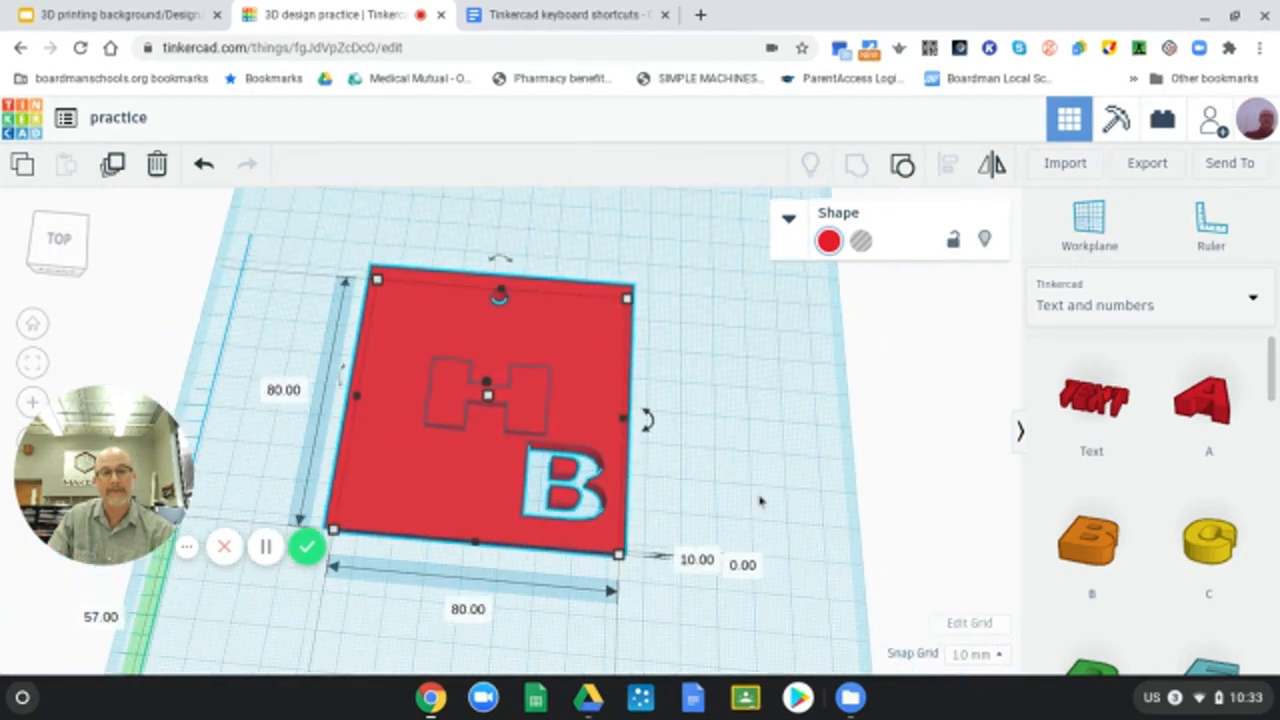
scroll(748, 494, down, 2)
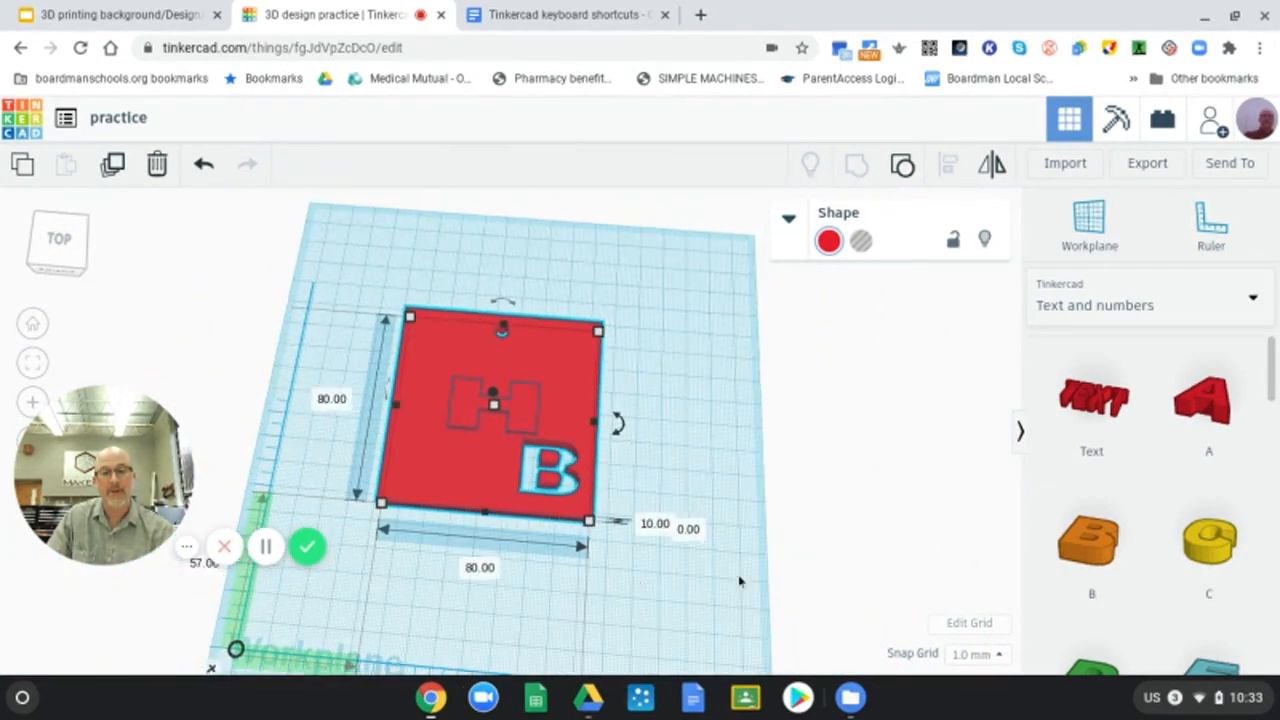